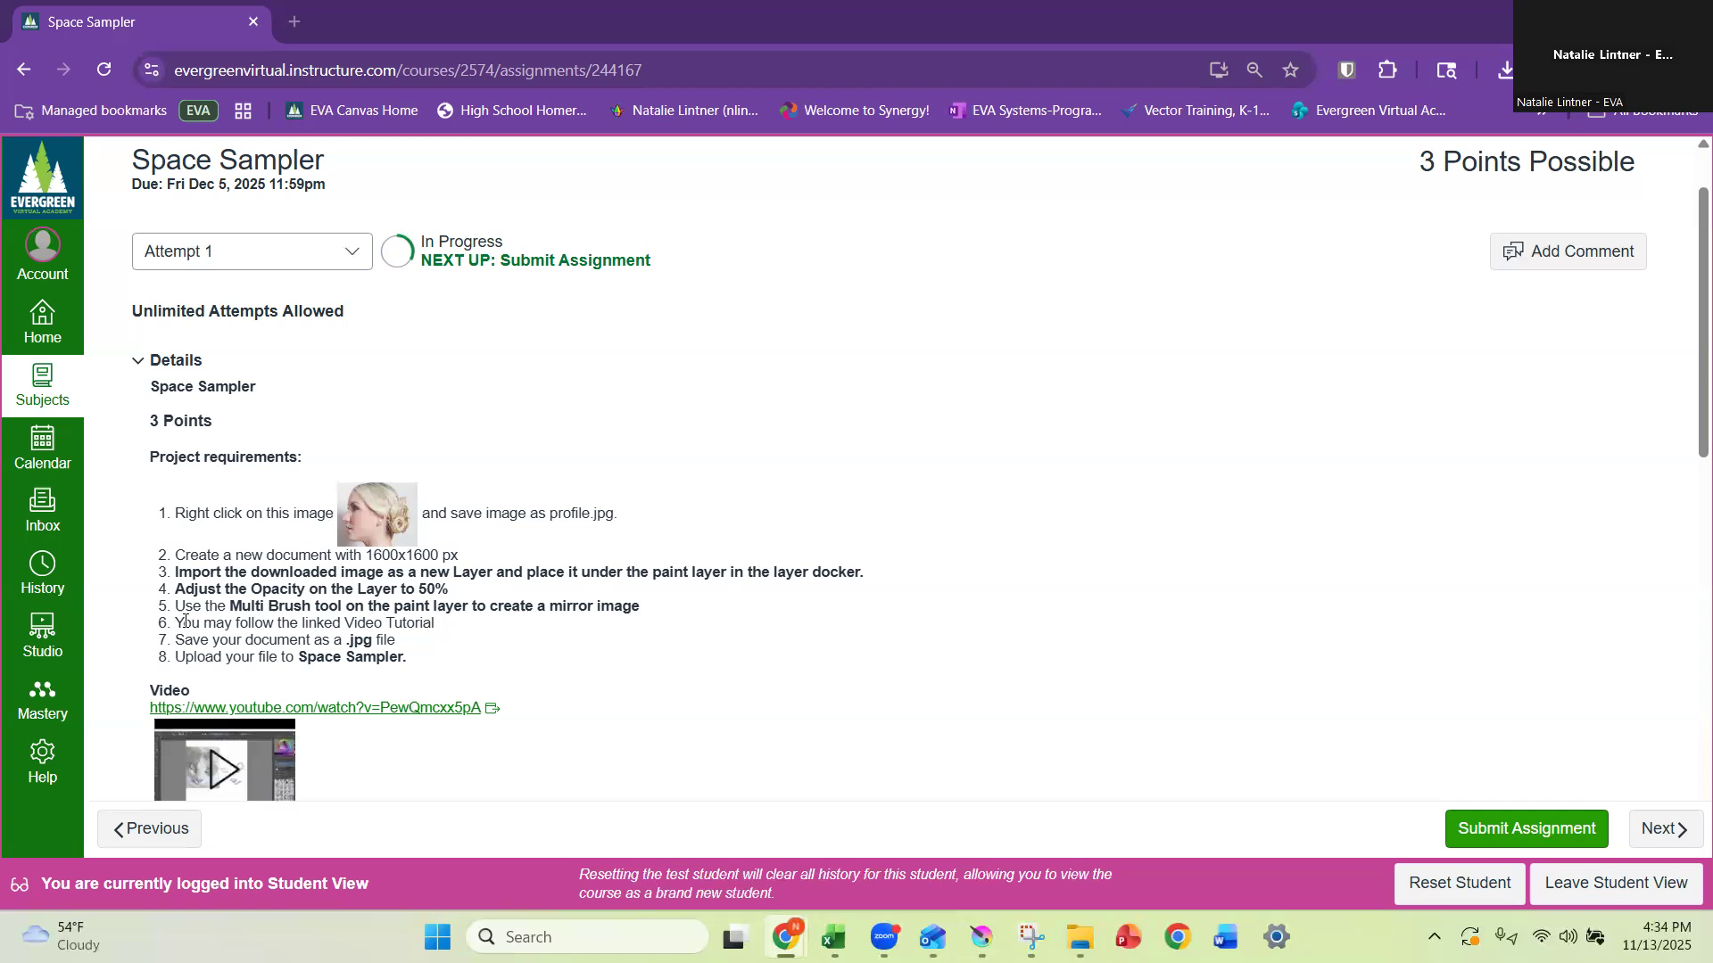
Save the profile photo from the assignment's first requirement as a JPEG named profile in the Digital Art folder.
right_click(381, 503)
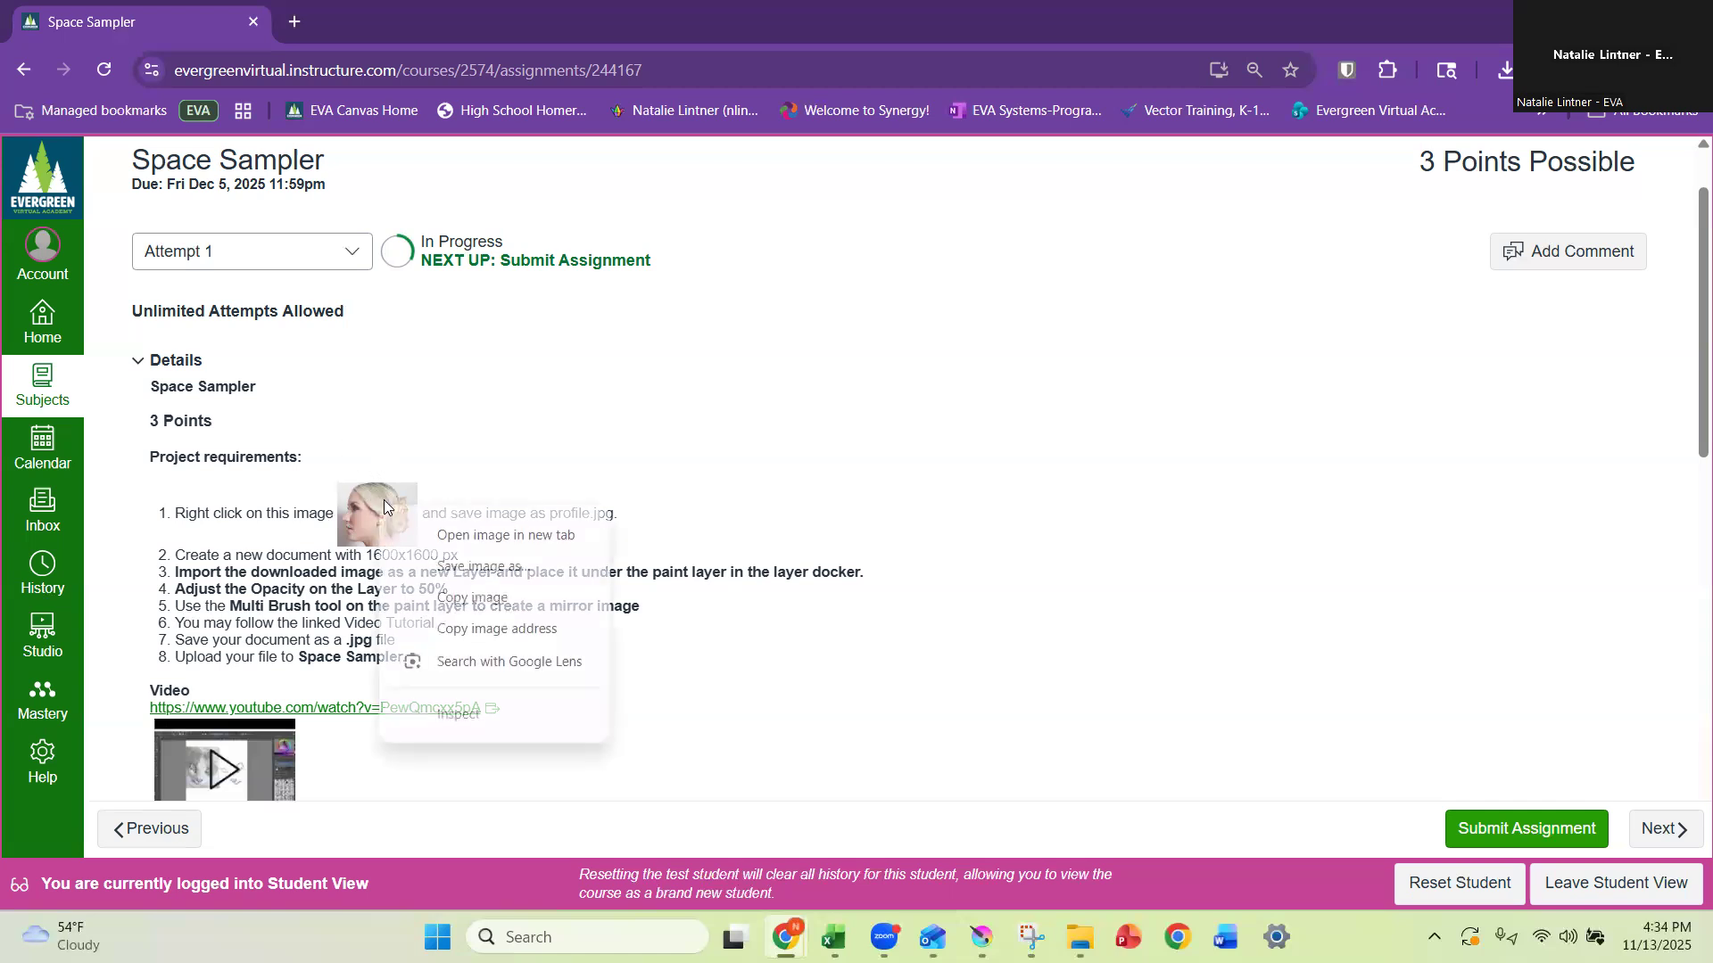
click(499, 569)
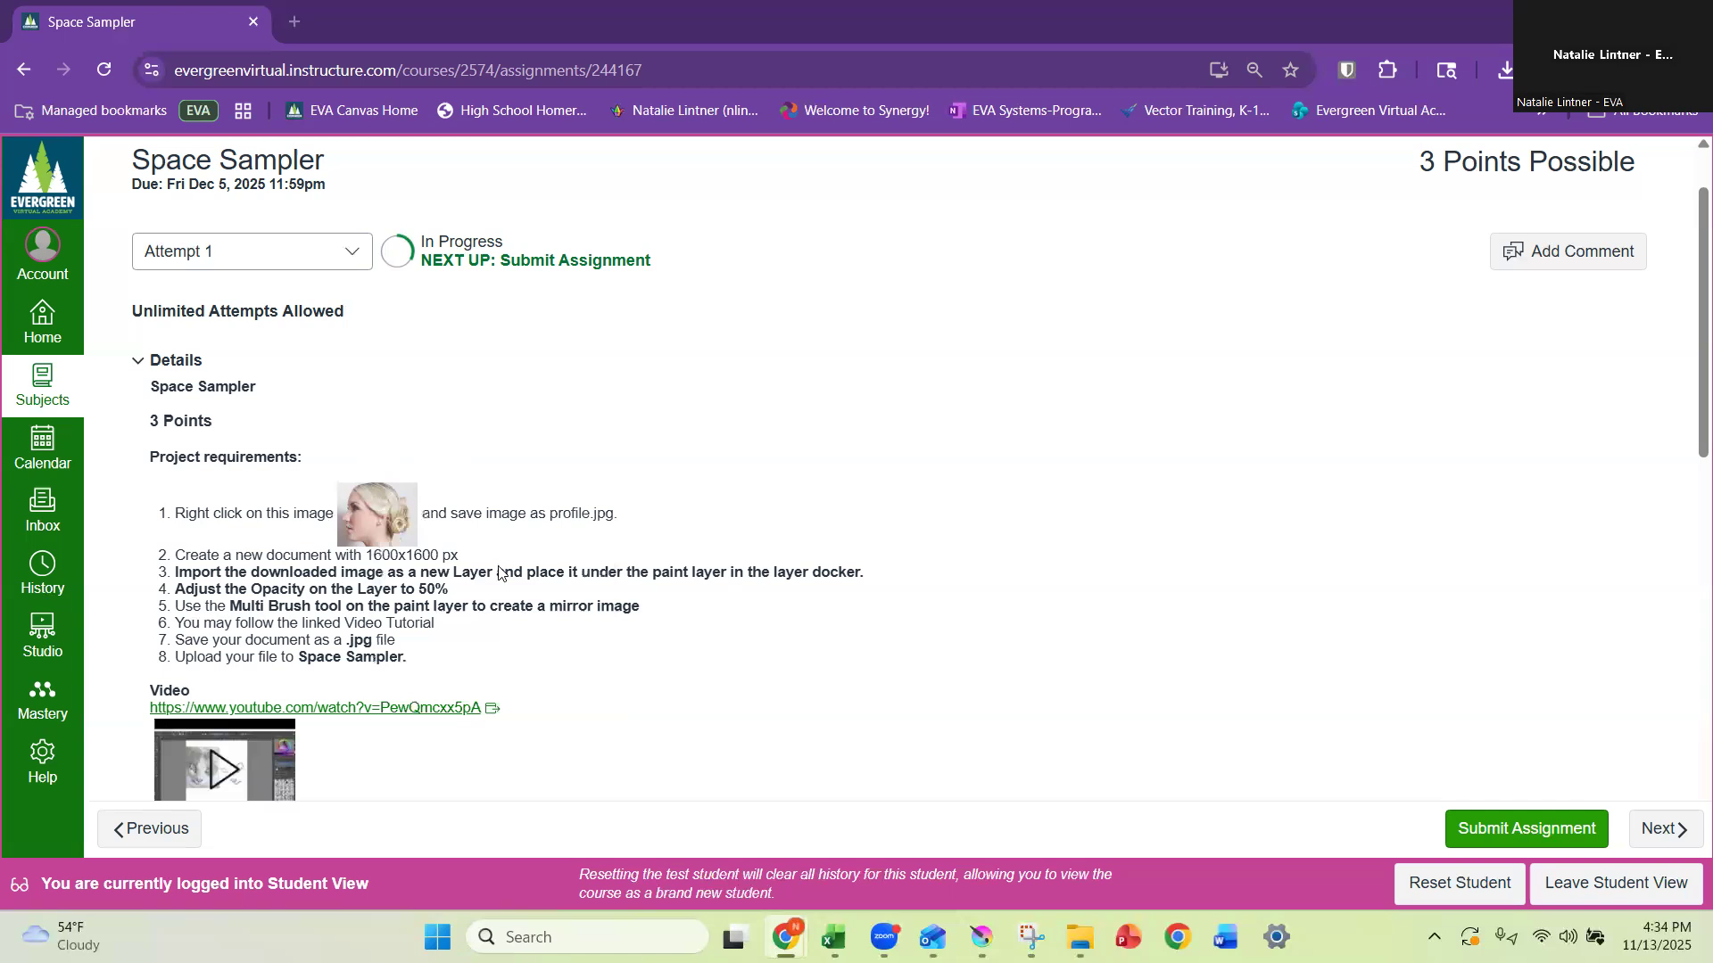
drag(220, 555, 199, 554)
key(BackSpace)
key(BackSpace)
key(BackSpace)
key(BackSpace)
key(BackSpace)
key(BackSpace)
key(BackSpace)
key(BackSpace)
key(BackSpace)
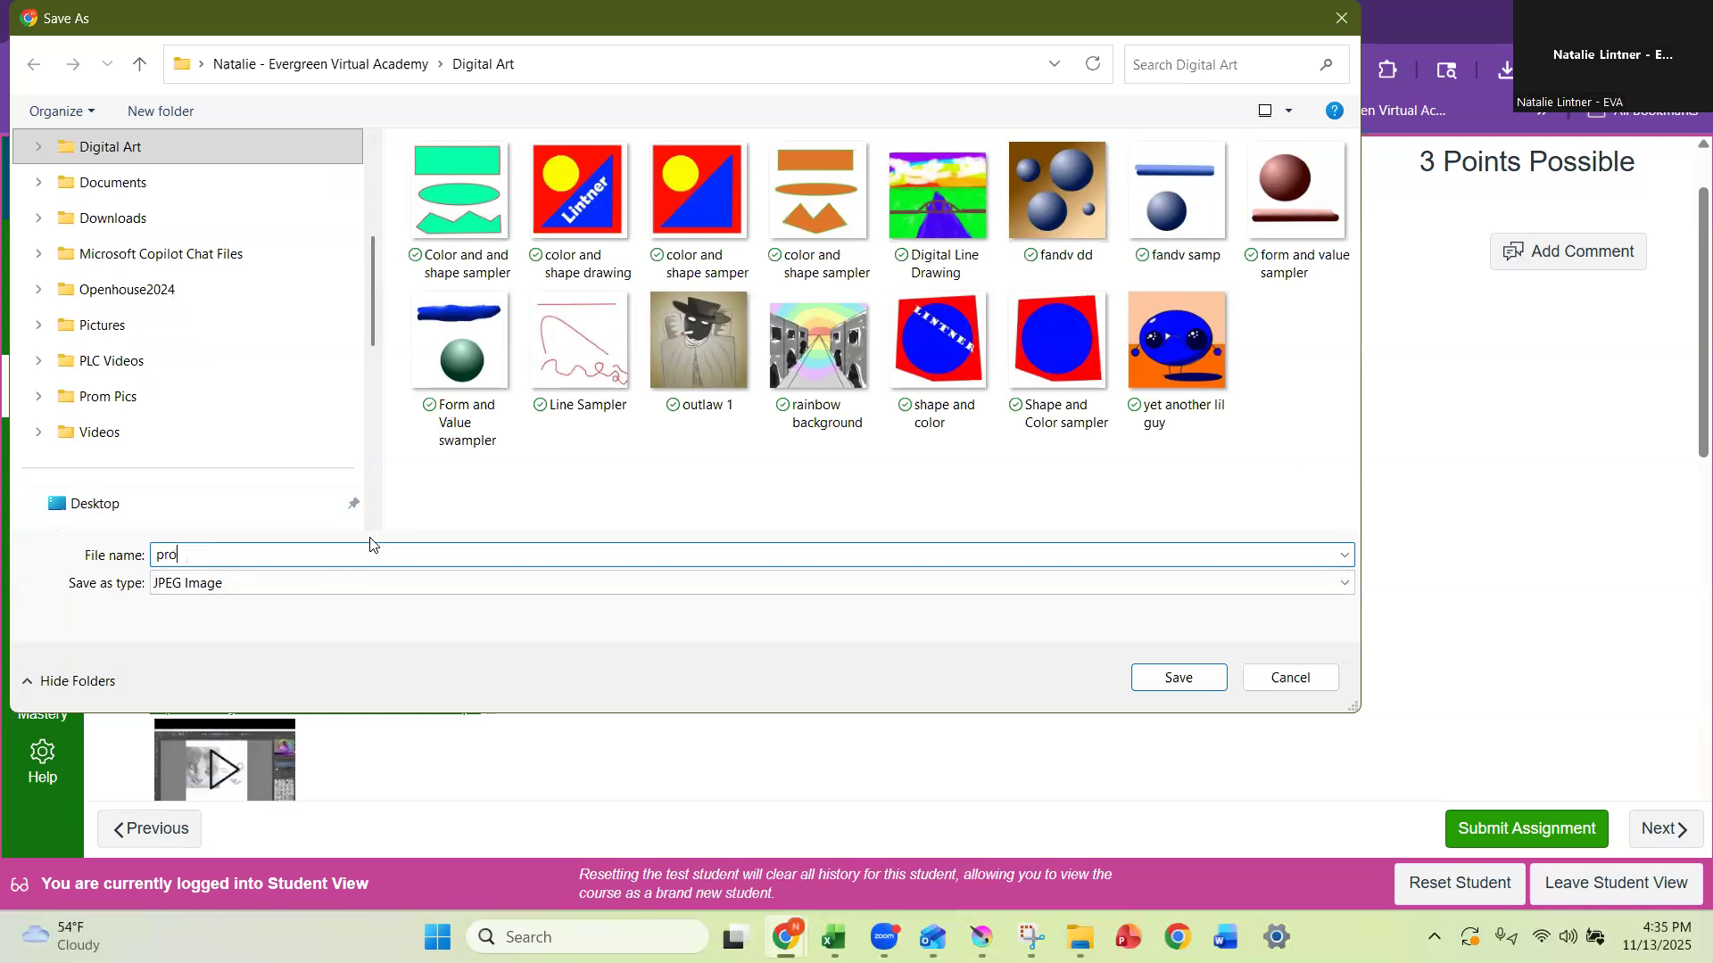
text(profile)
click(1173, 675)
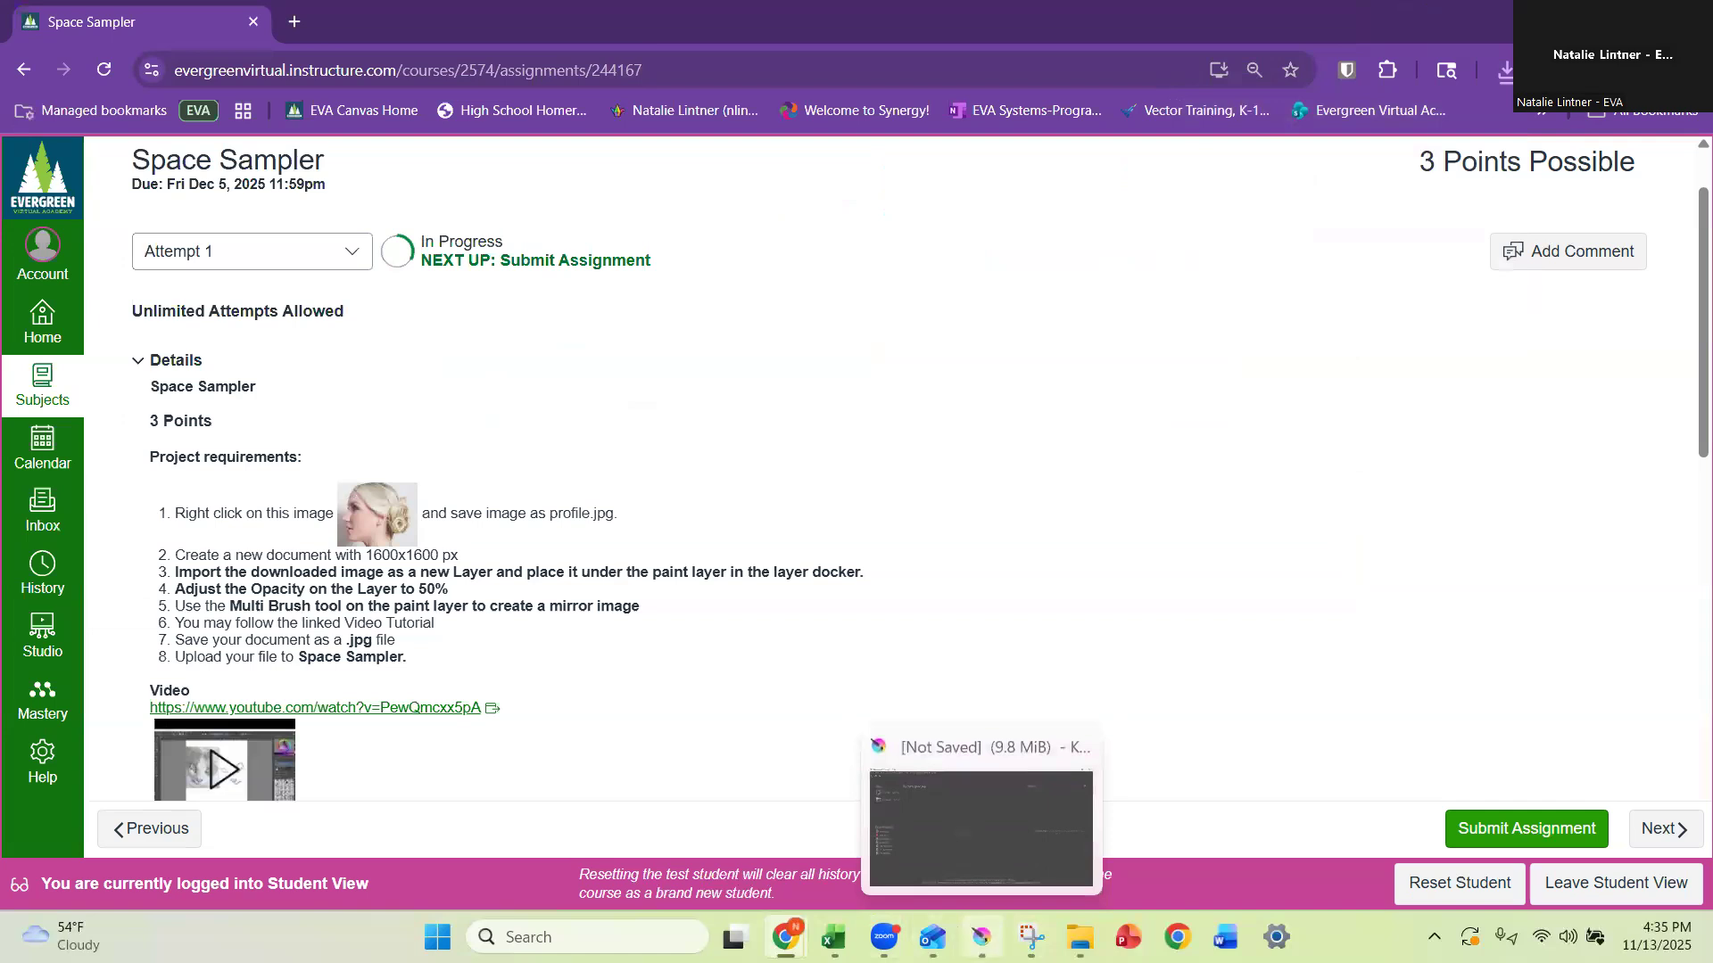
Switch to Krita, create a 1600 x 1600 px document at 300 pixels/inch, and show the Advanced Color Selector.
click(980, 935)
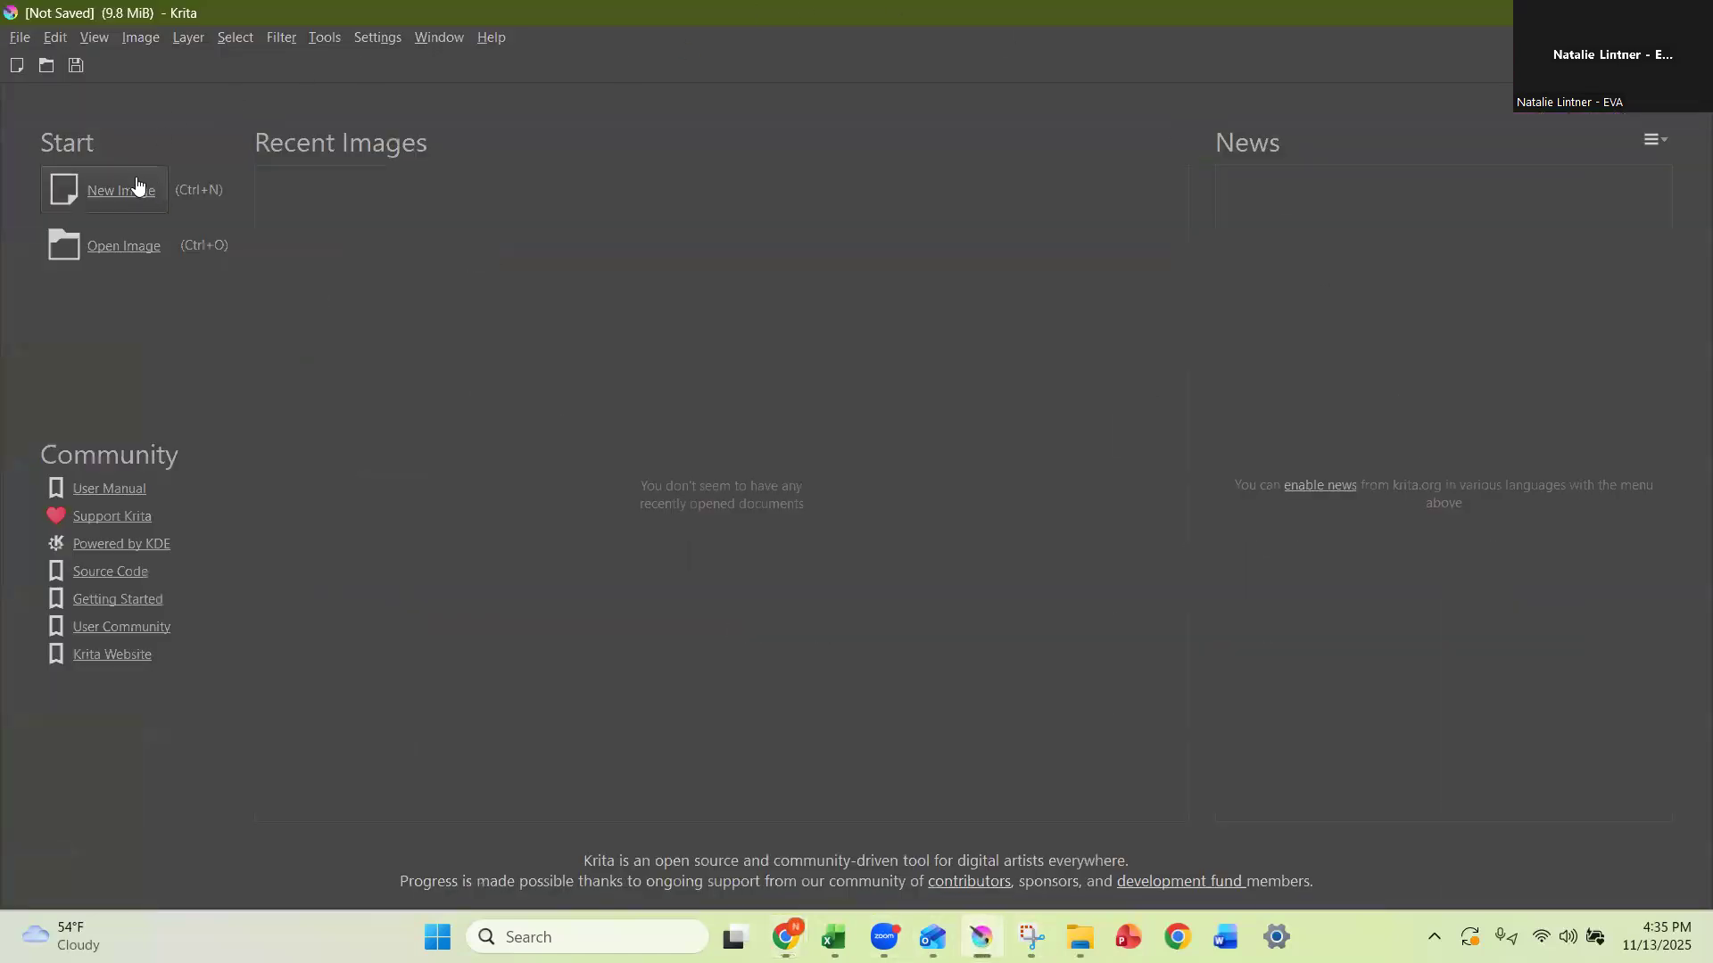
click(114, 193)
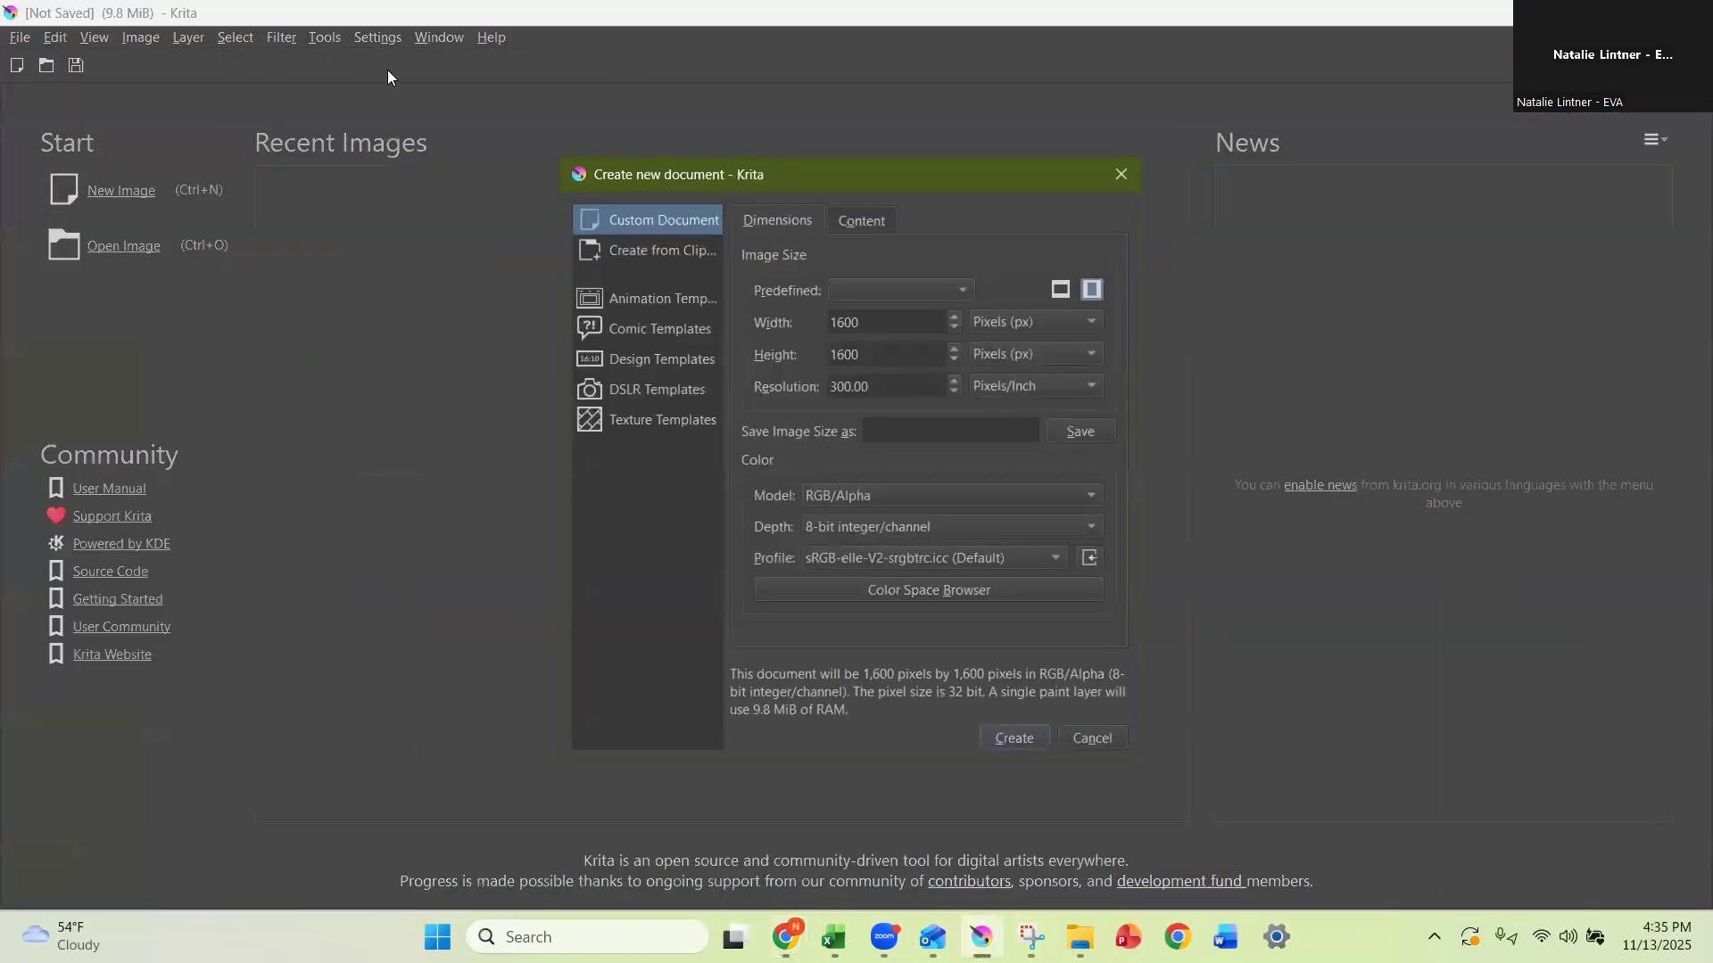
drag(868, 324, 803, 318)
double_click(874, 357)
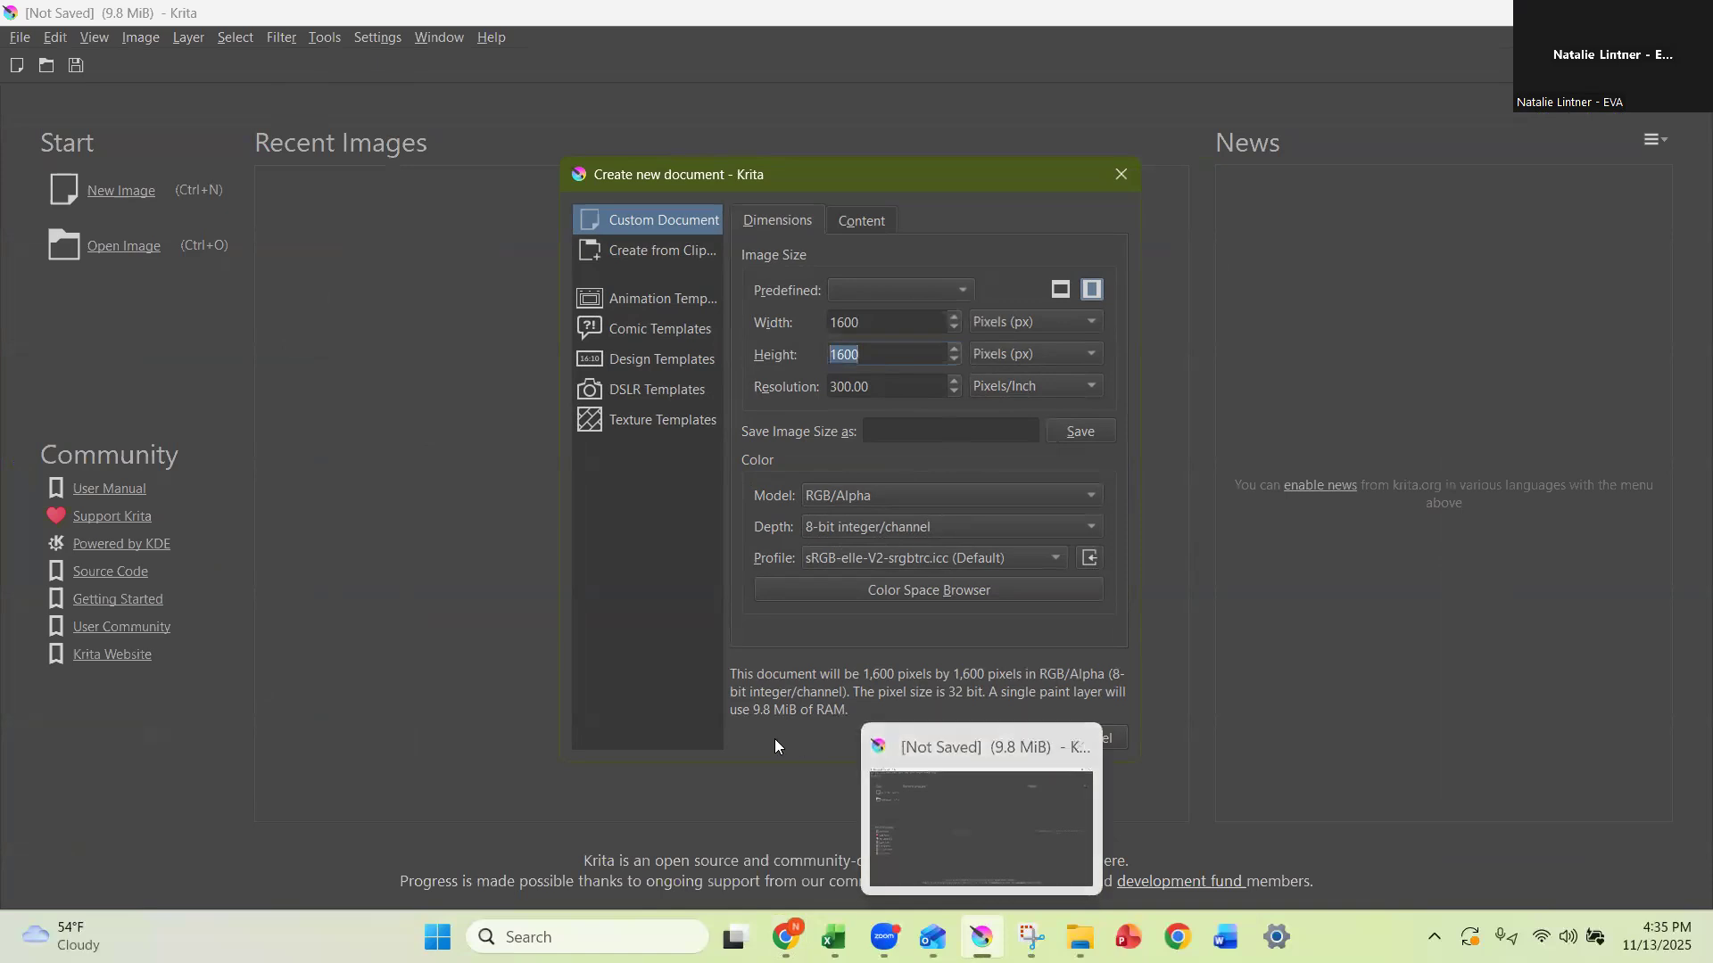
click(1025, 737)
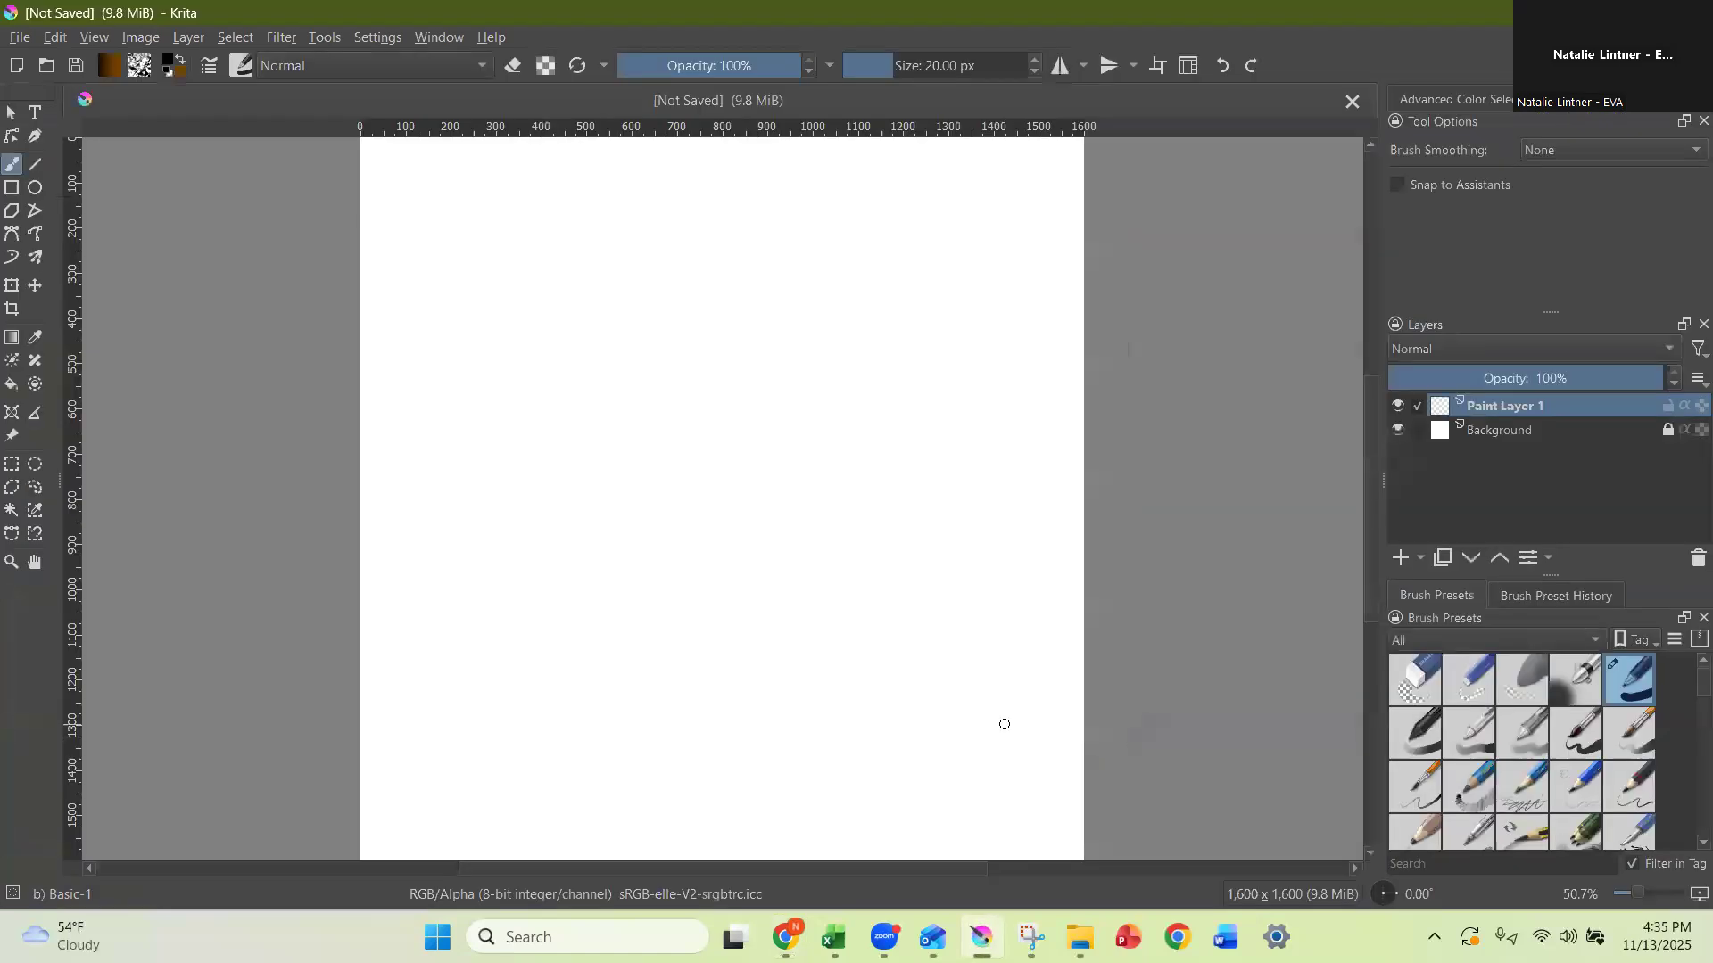
click(1497, 90)
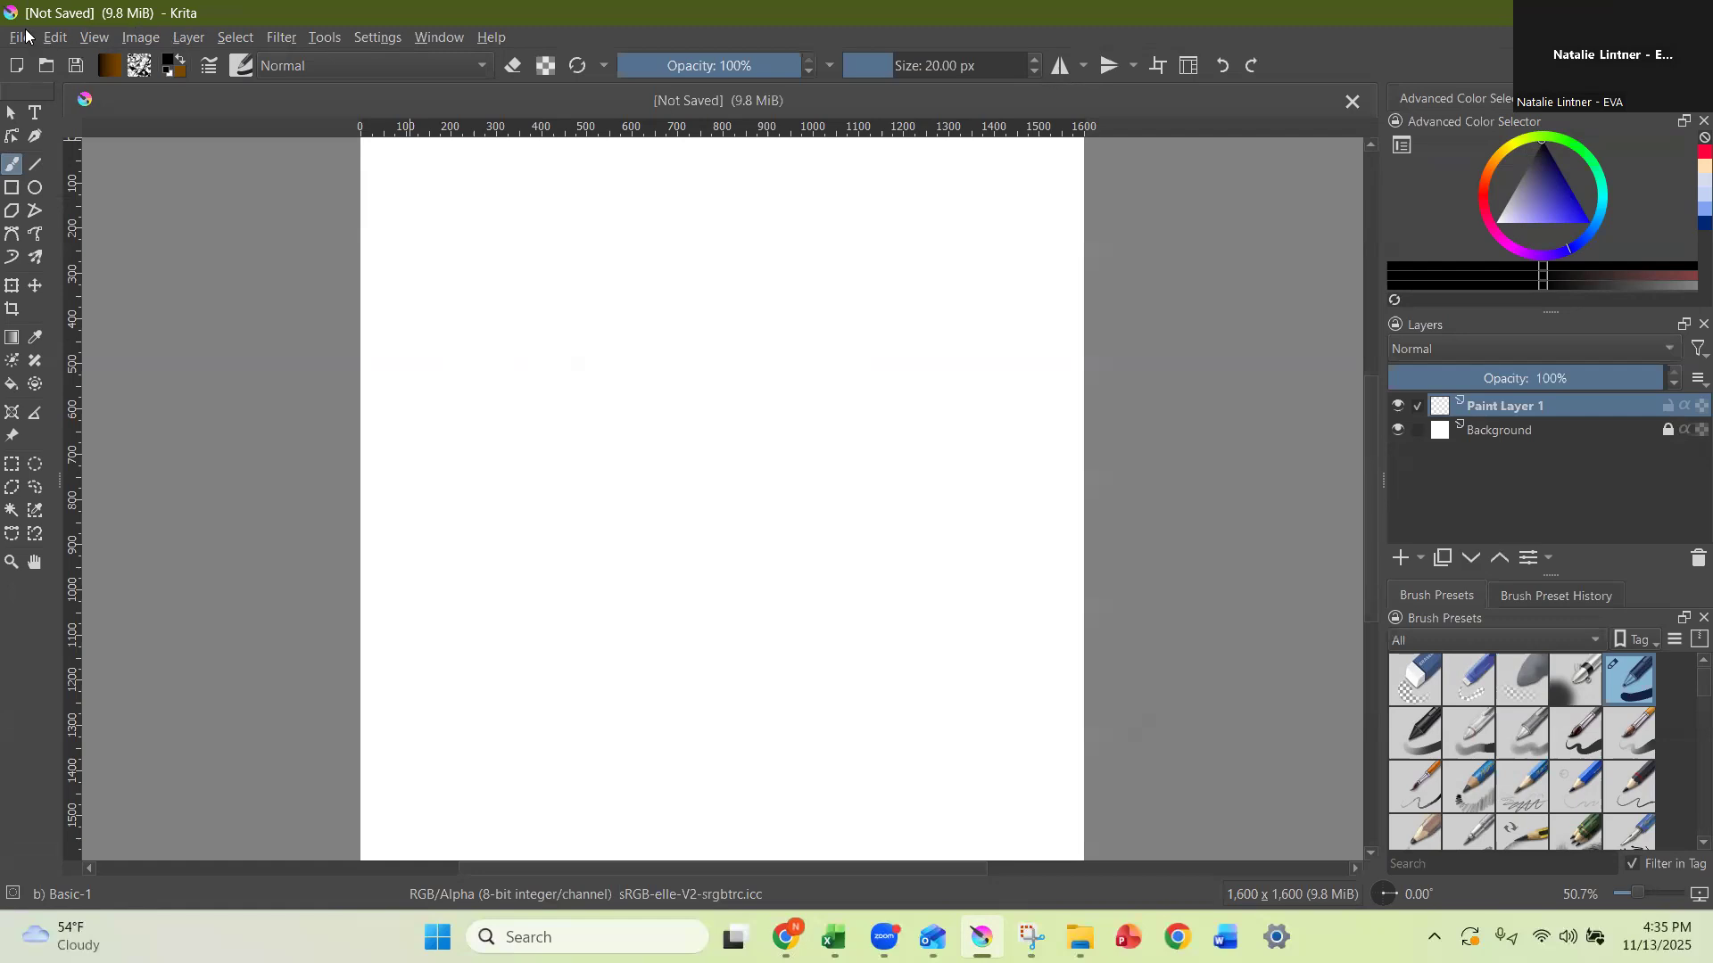
click(183, 38)
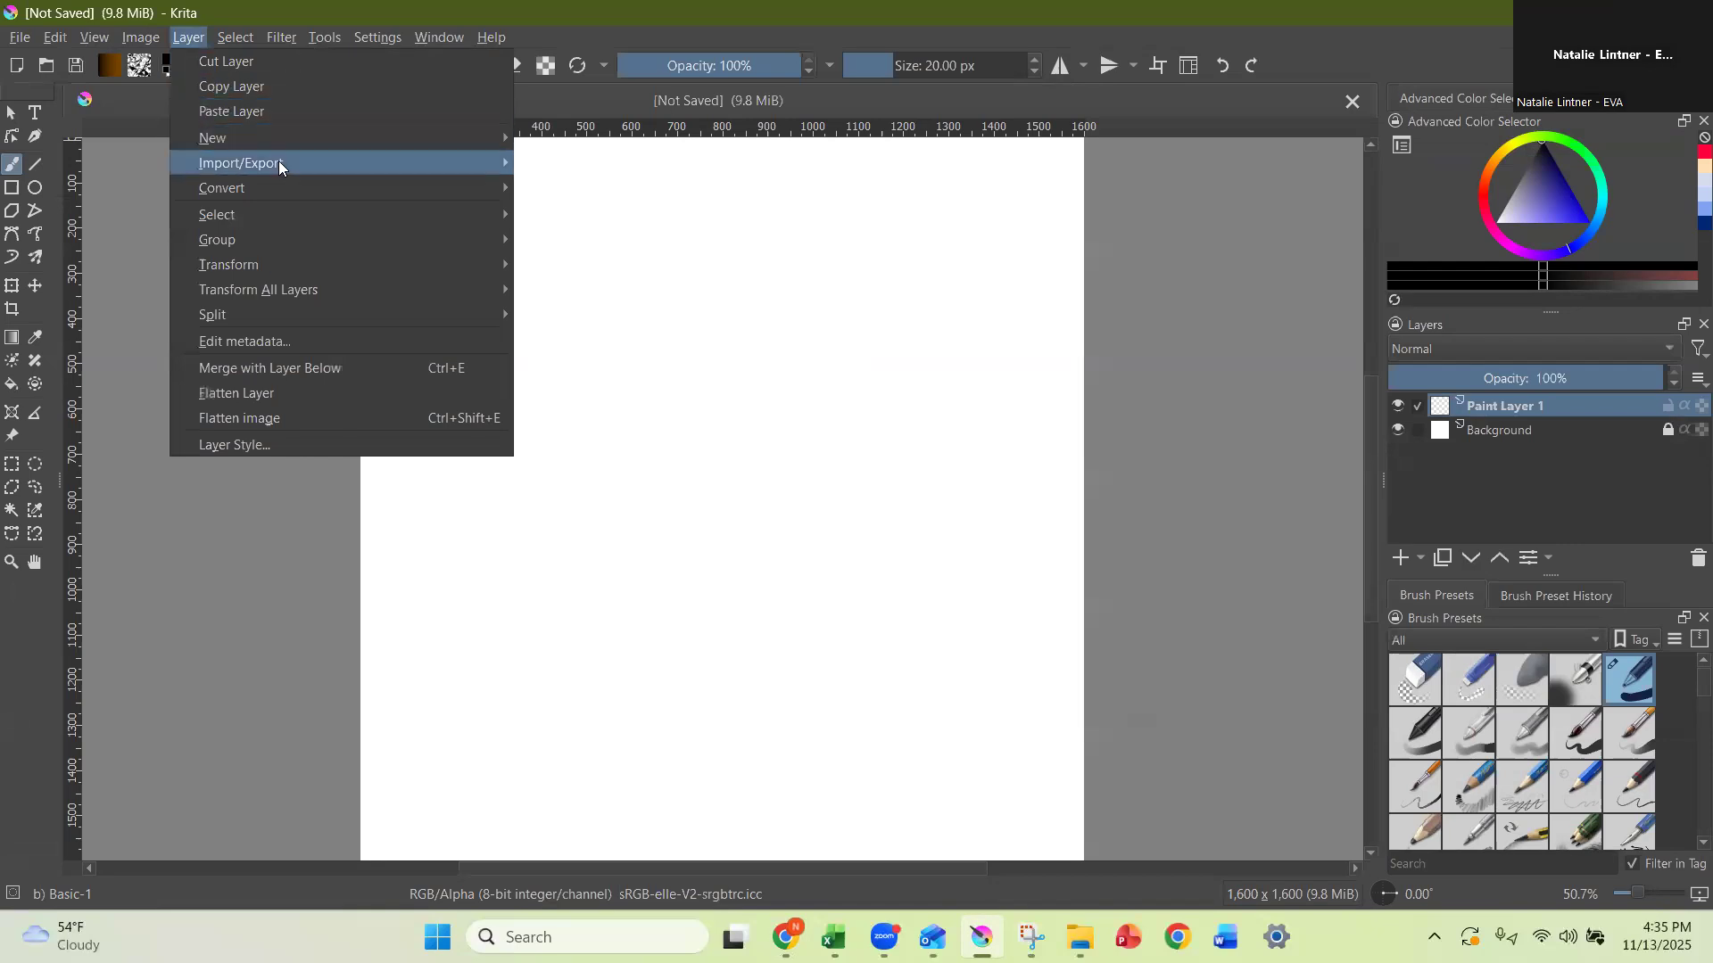
mouse_move(279, 161)
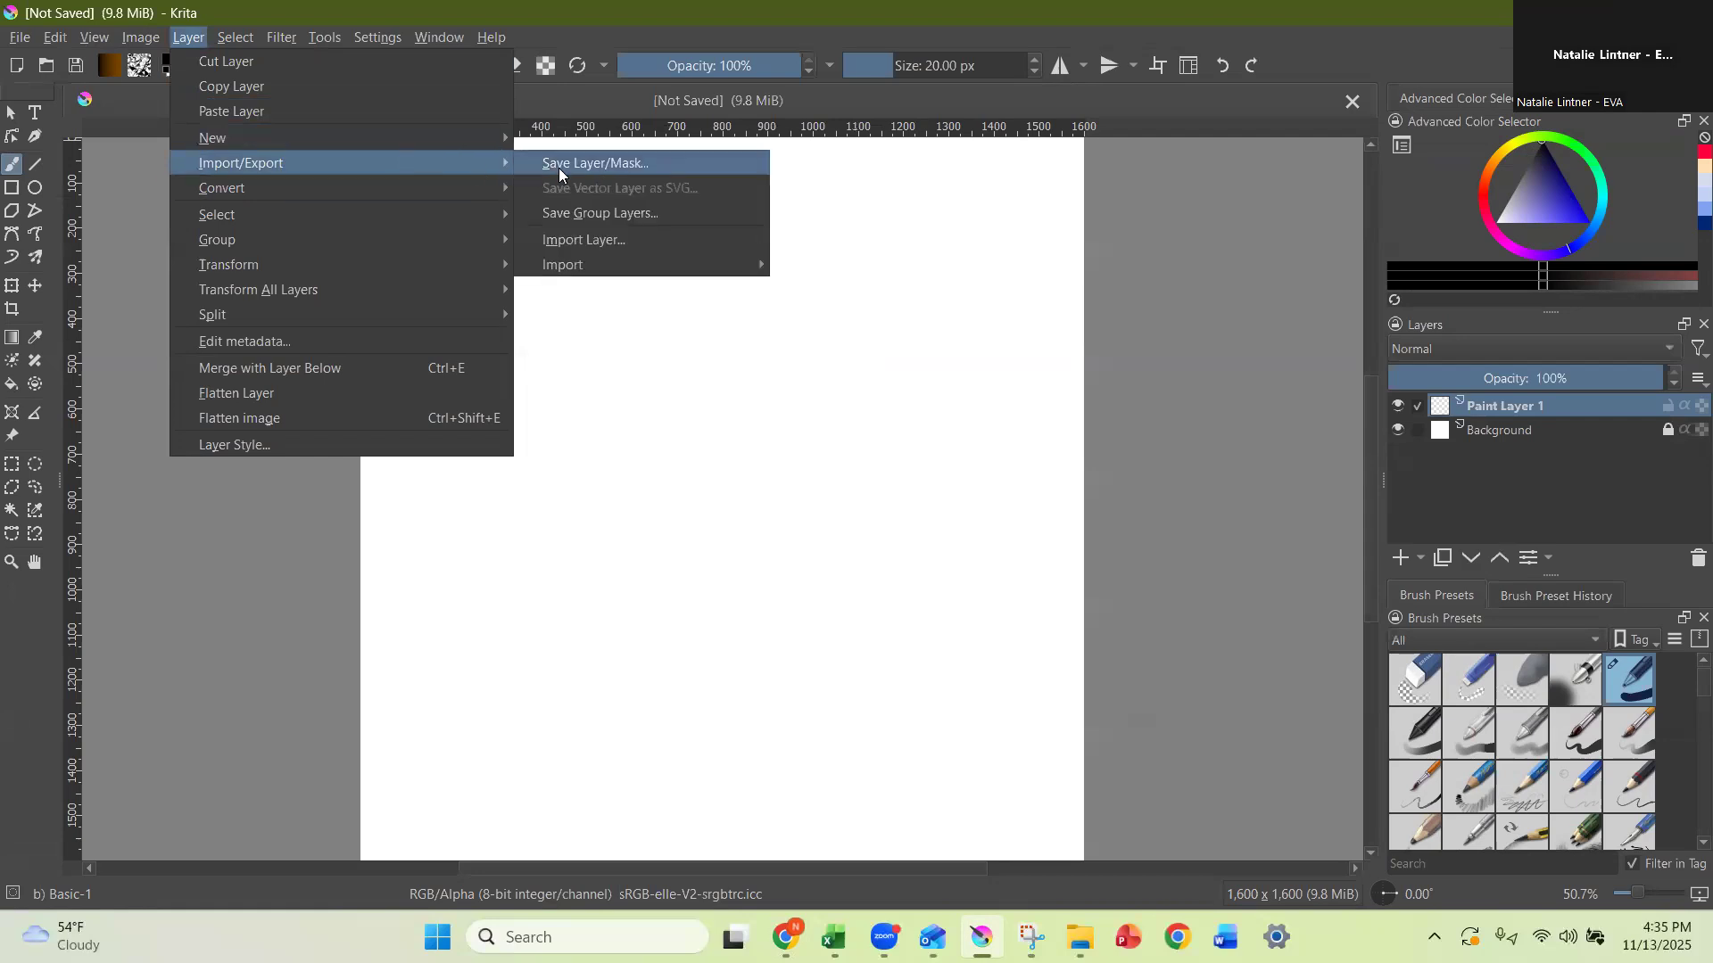
click(600, 238)
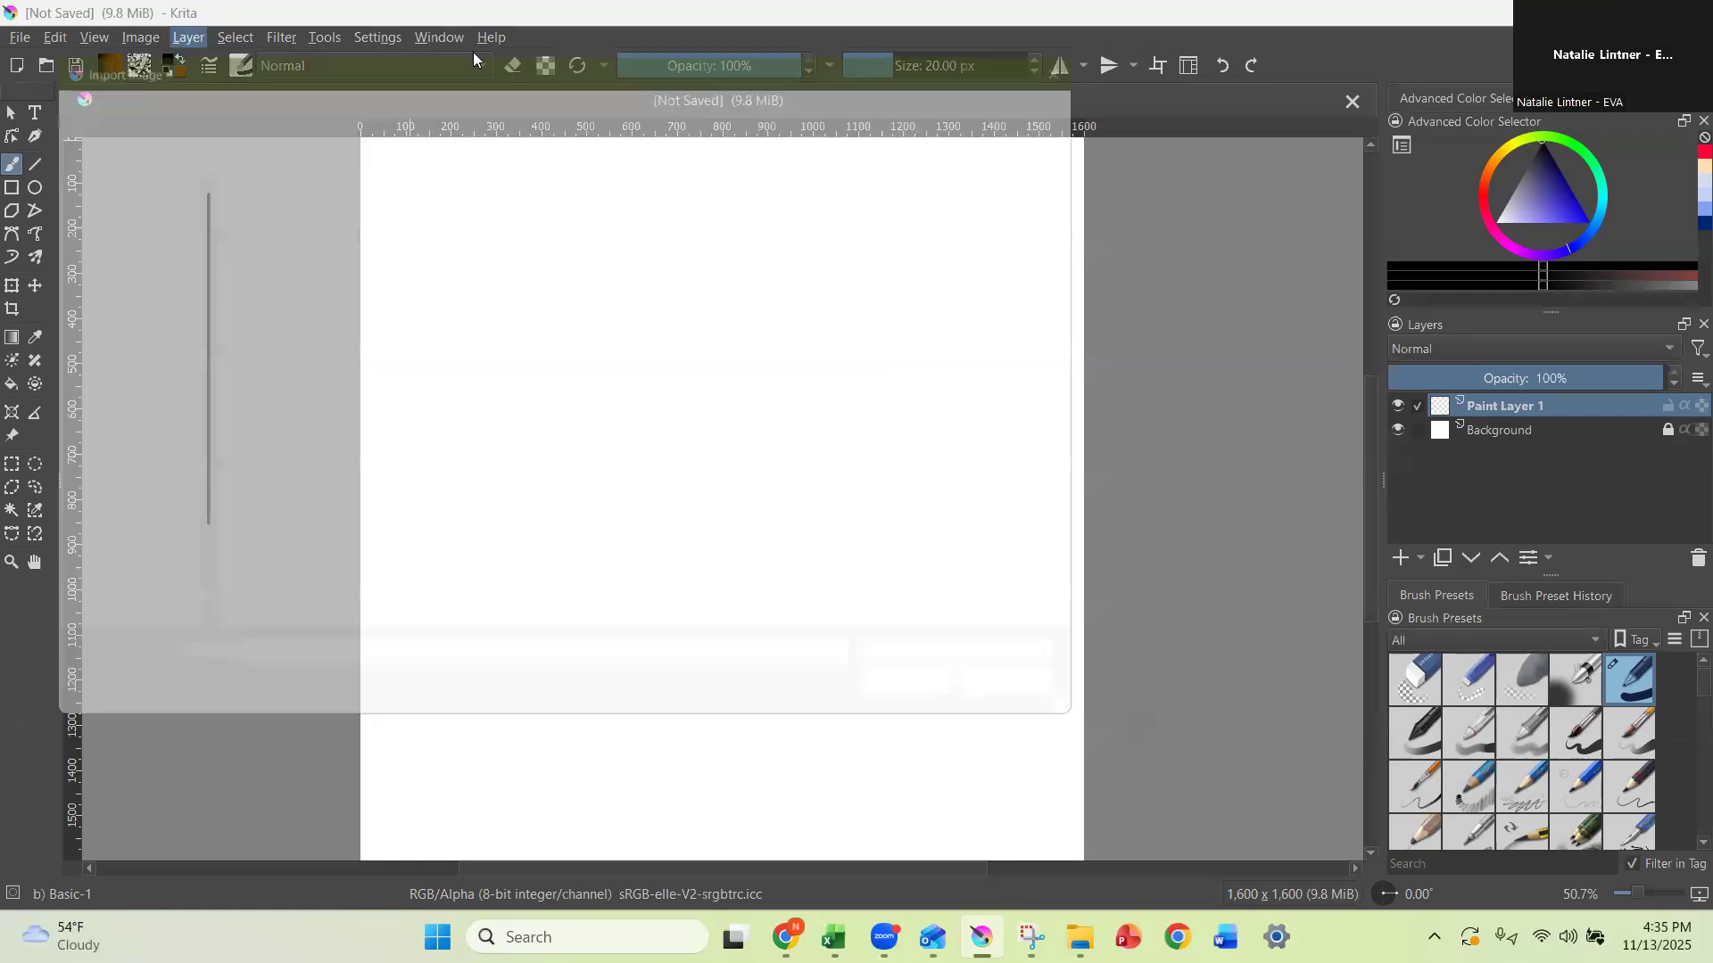
click(1101, 39)
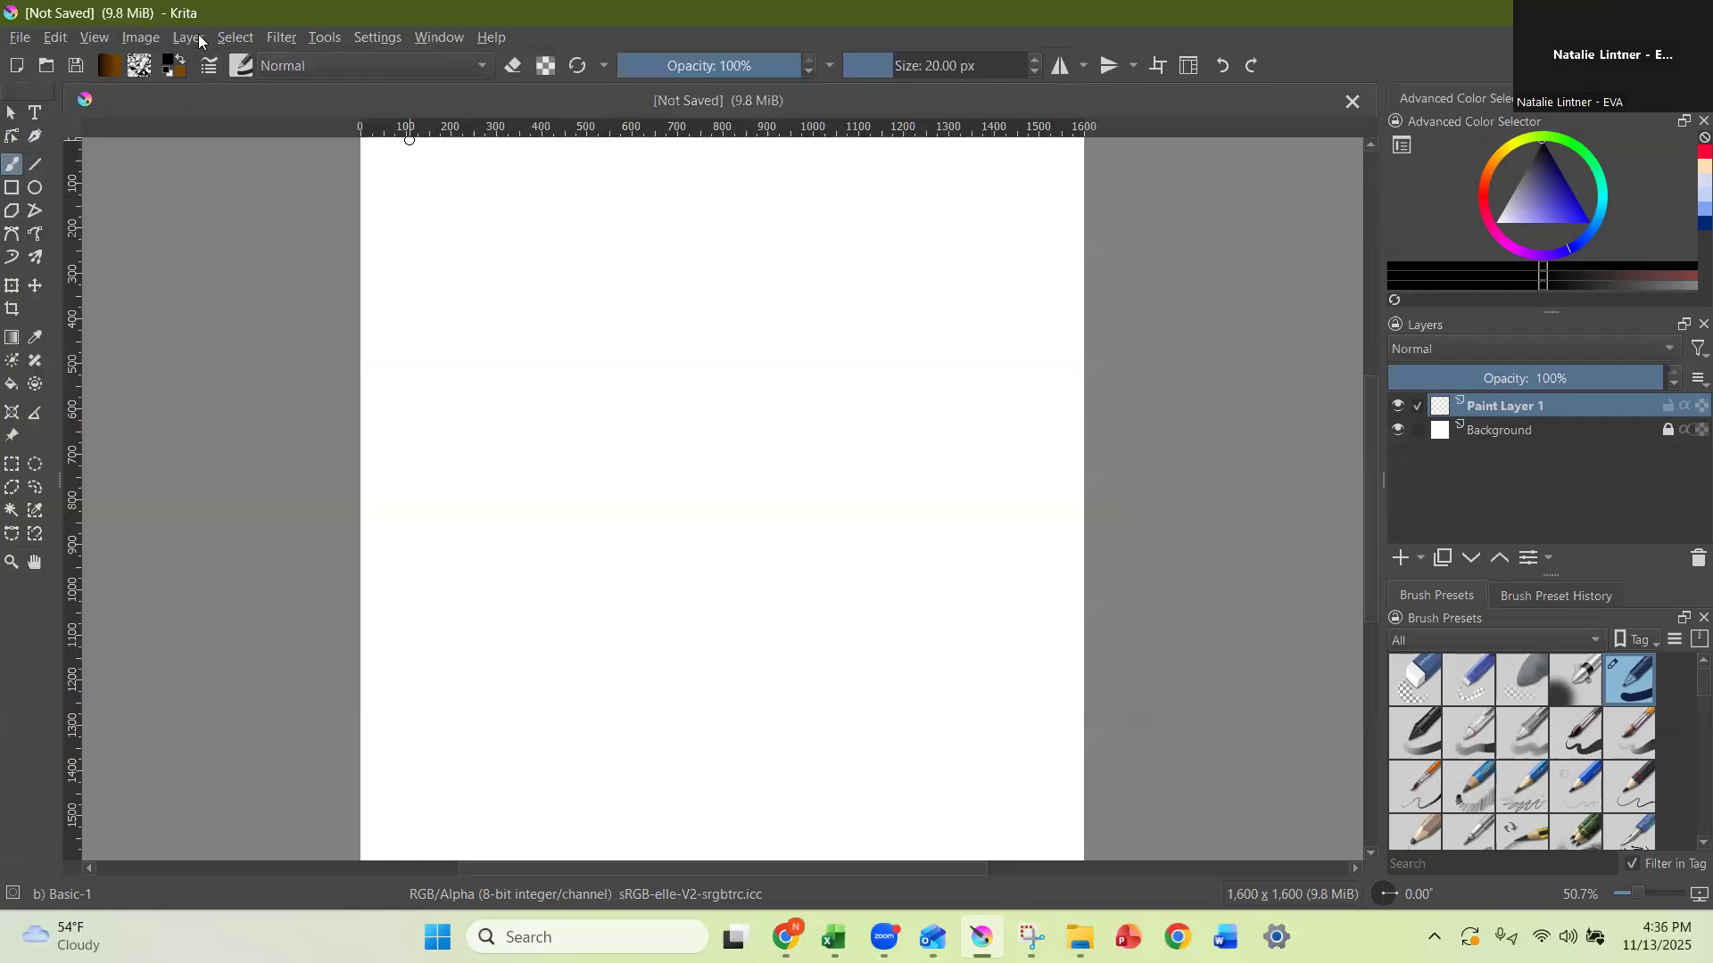
Import profile.jpg from the Digital Art folder as a new layer and place it directly below Paint Layer 1.
click(190, 37)
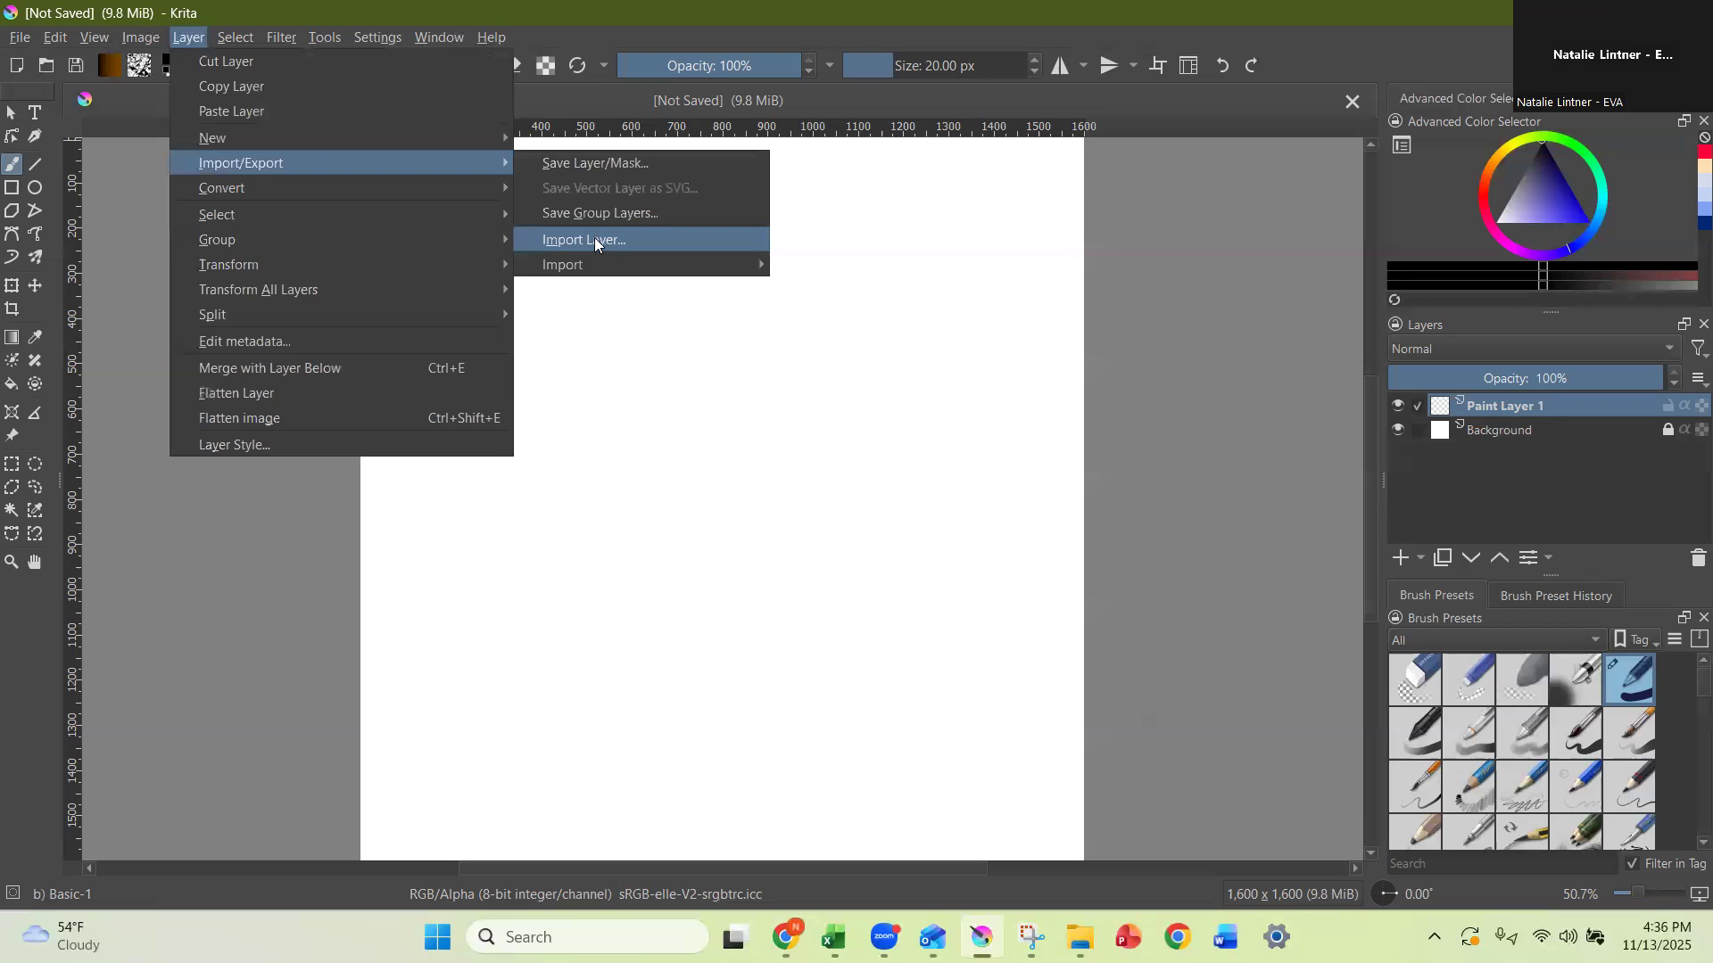
click(660, 239)
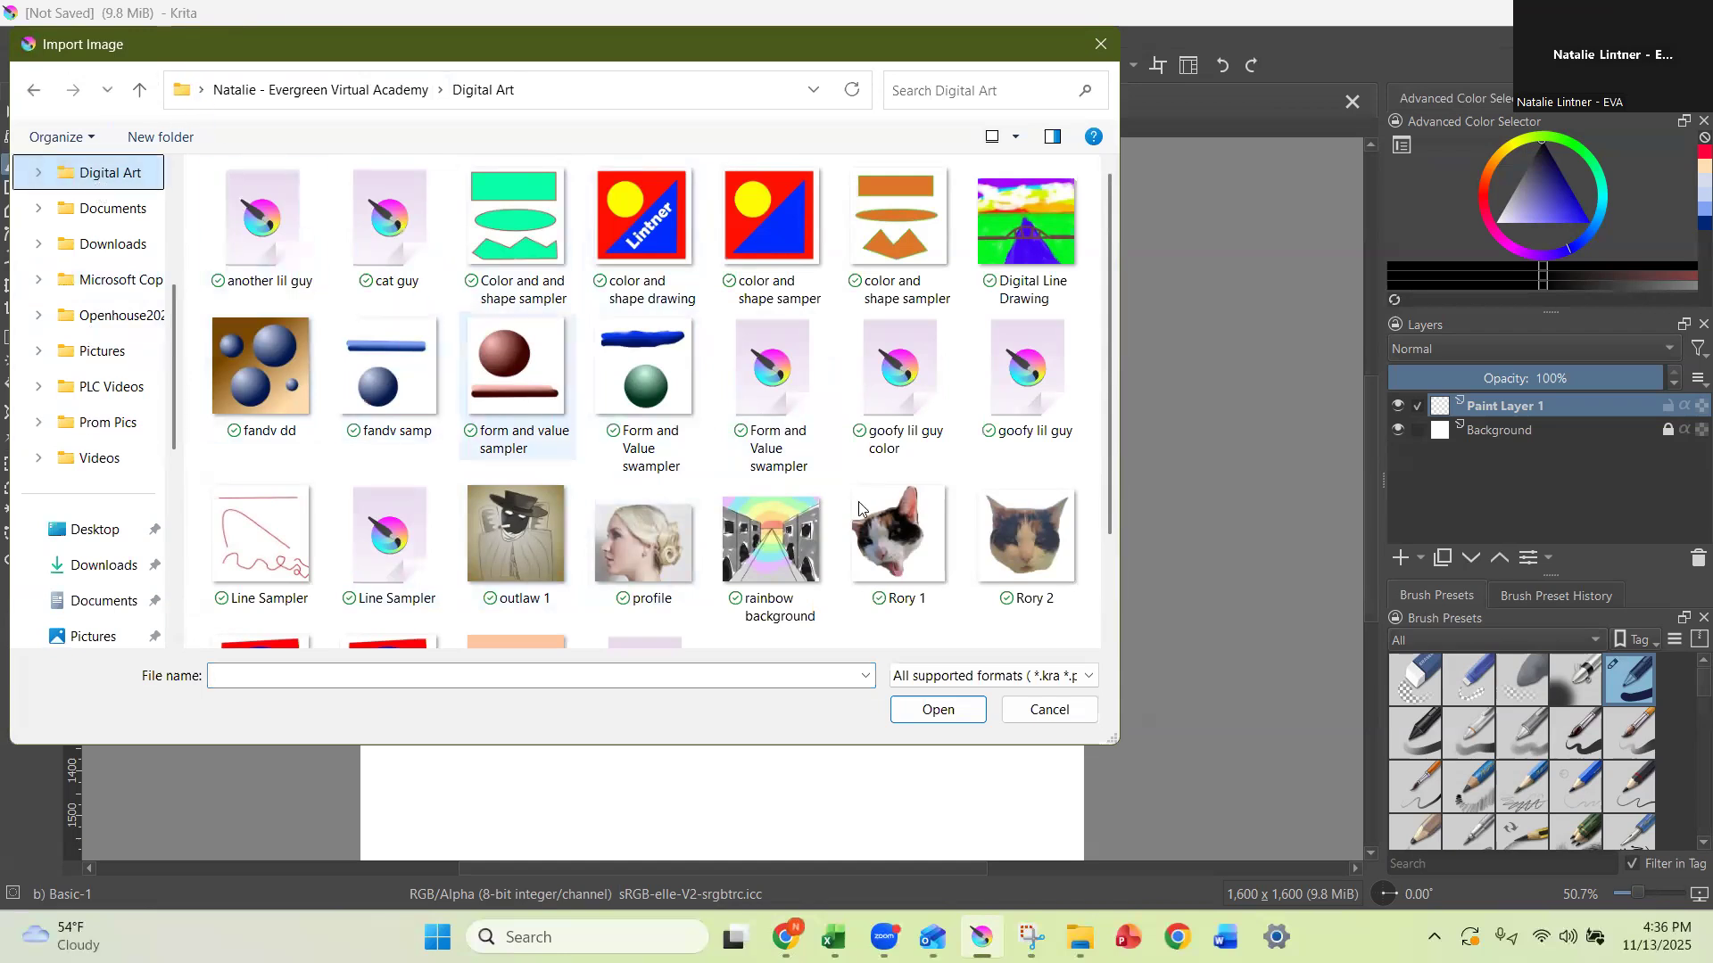
click(650, 549)
click(951, 719)
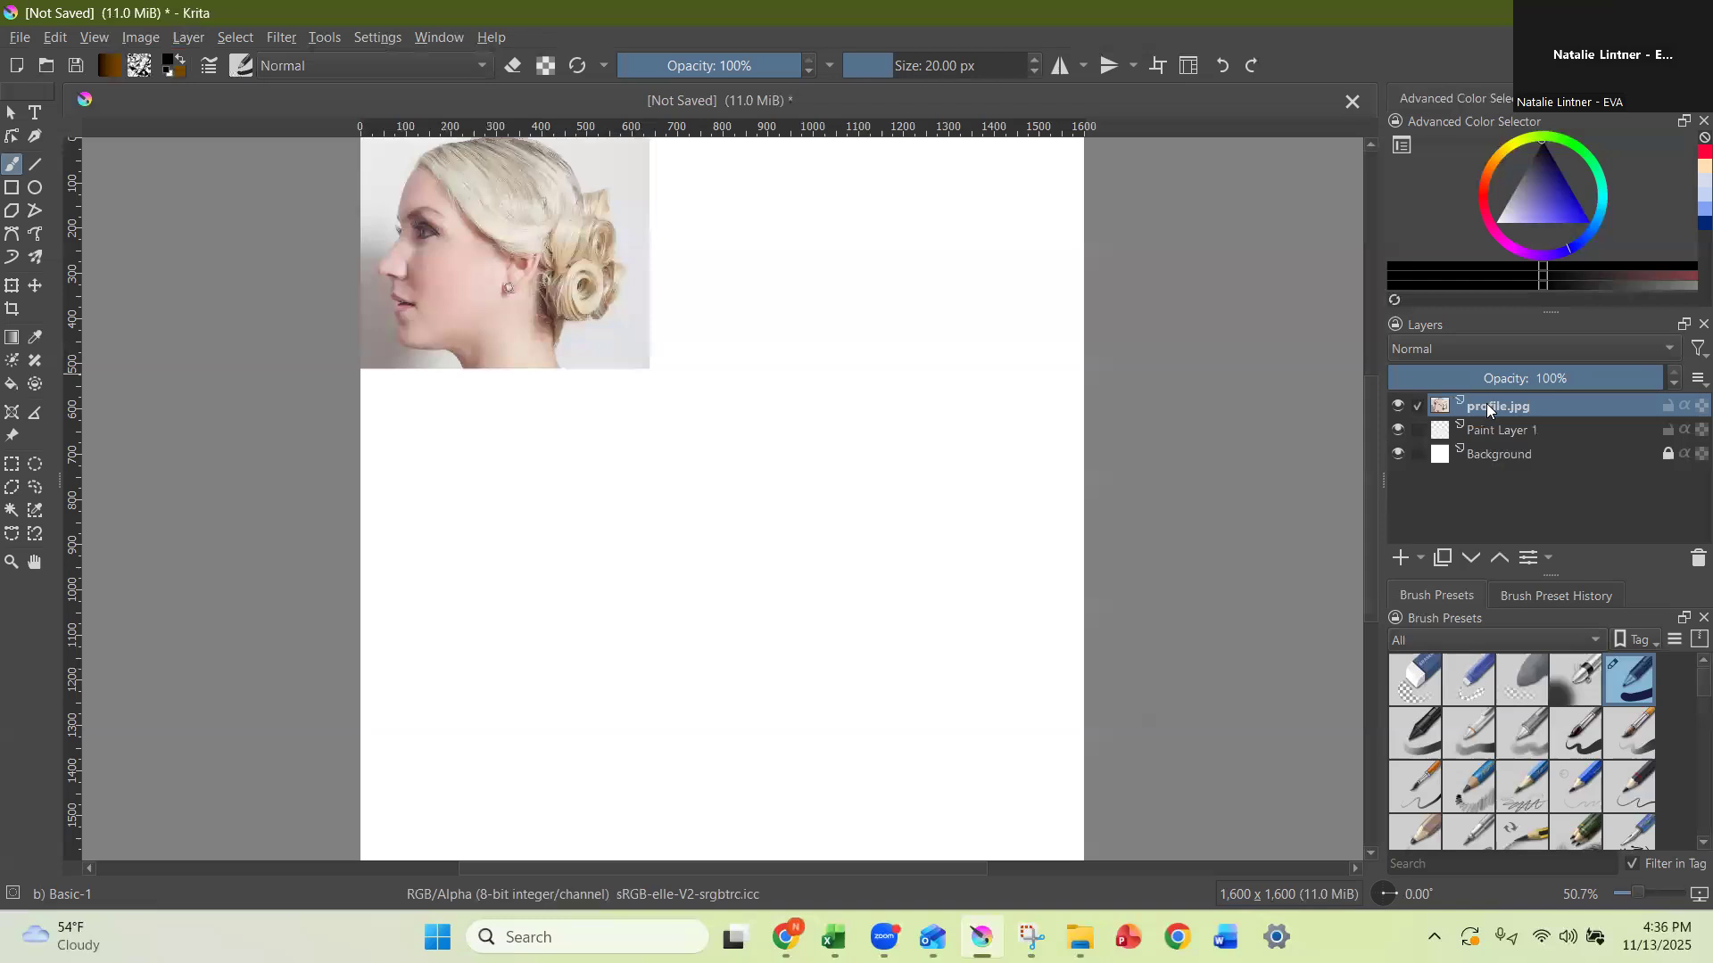
drag(1489, 408, 1486, 447)
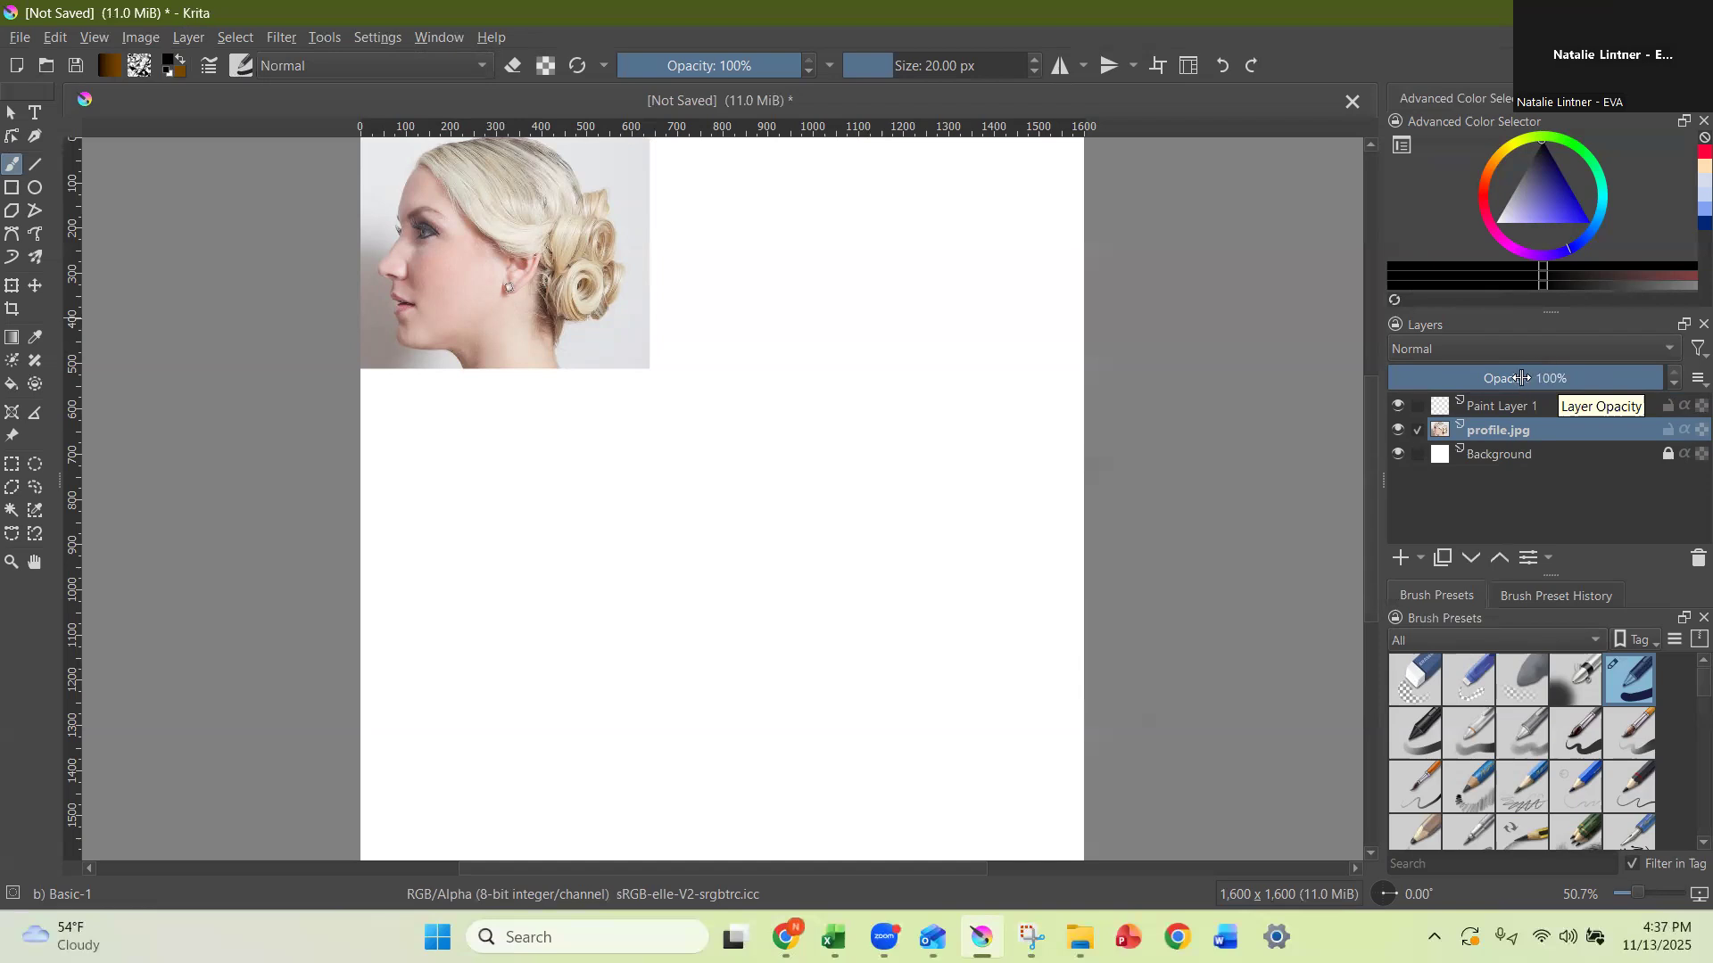
Lower the profile.jpg layer's opacity to roughly half, finishing at 53%.
click(1522, 378)
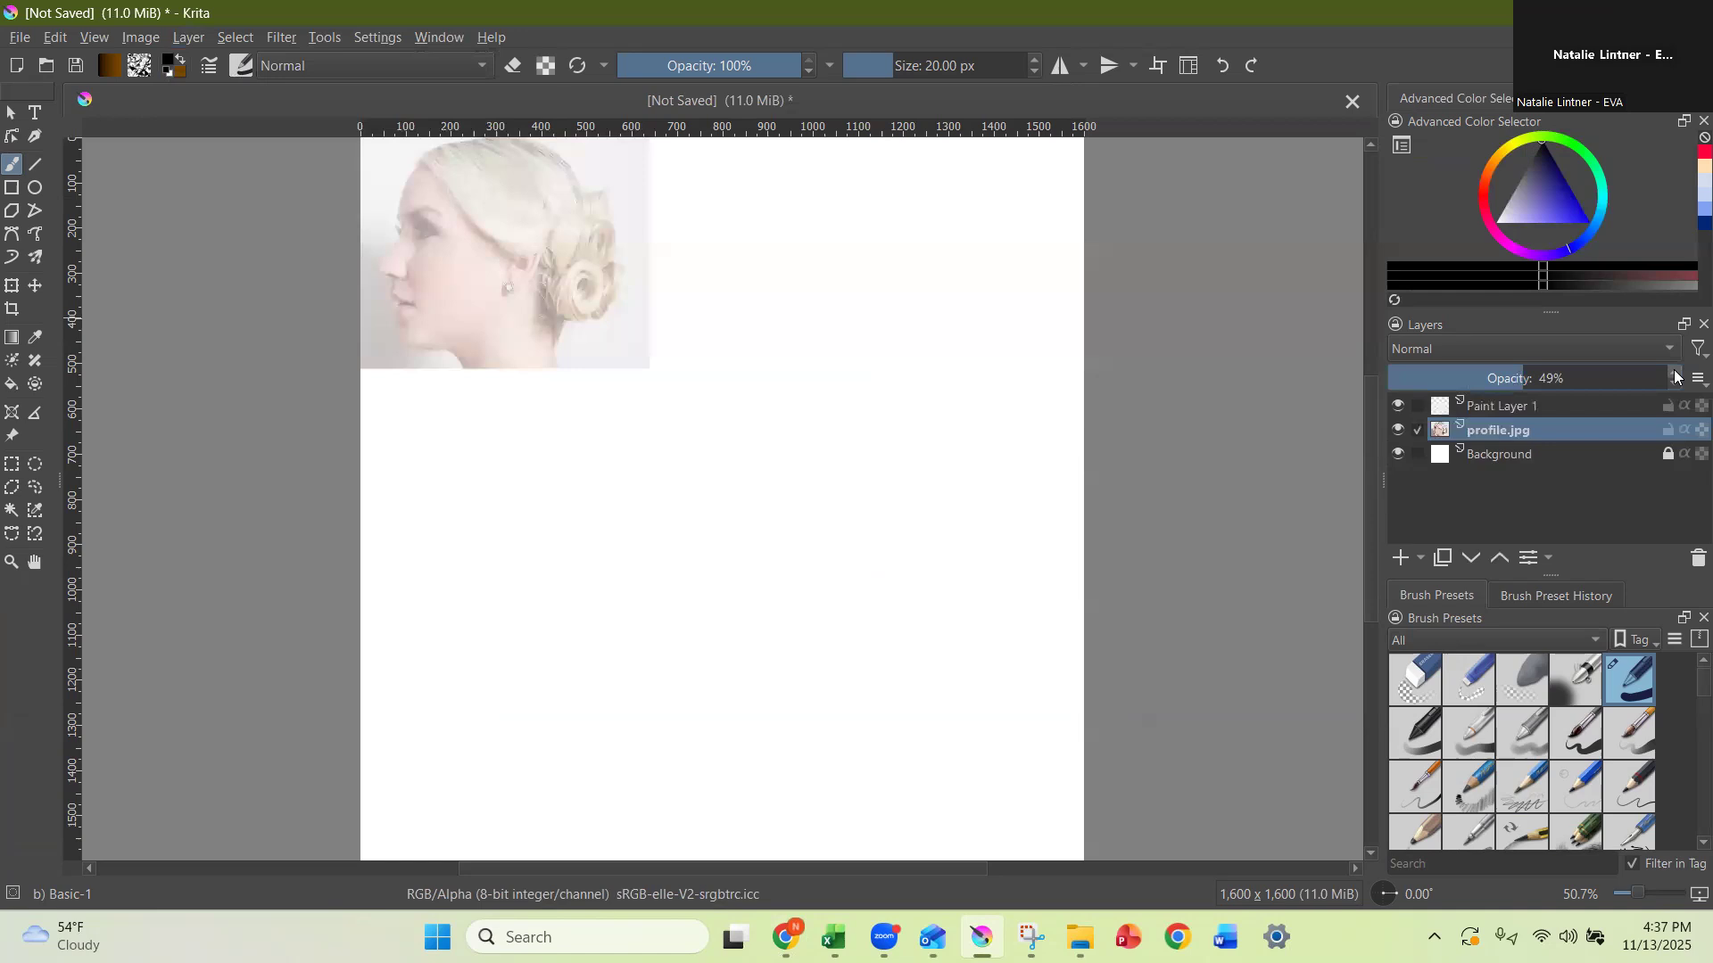
click(1675, 374)
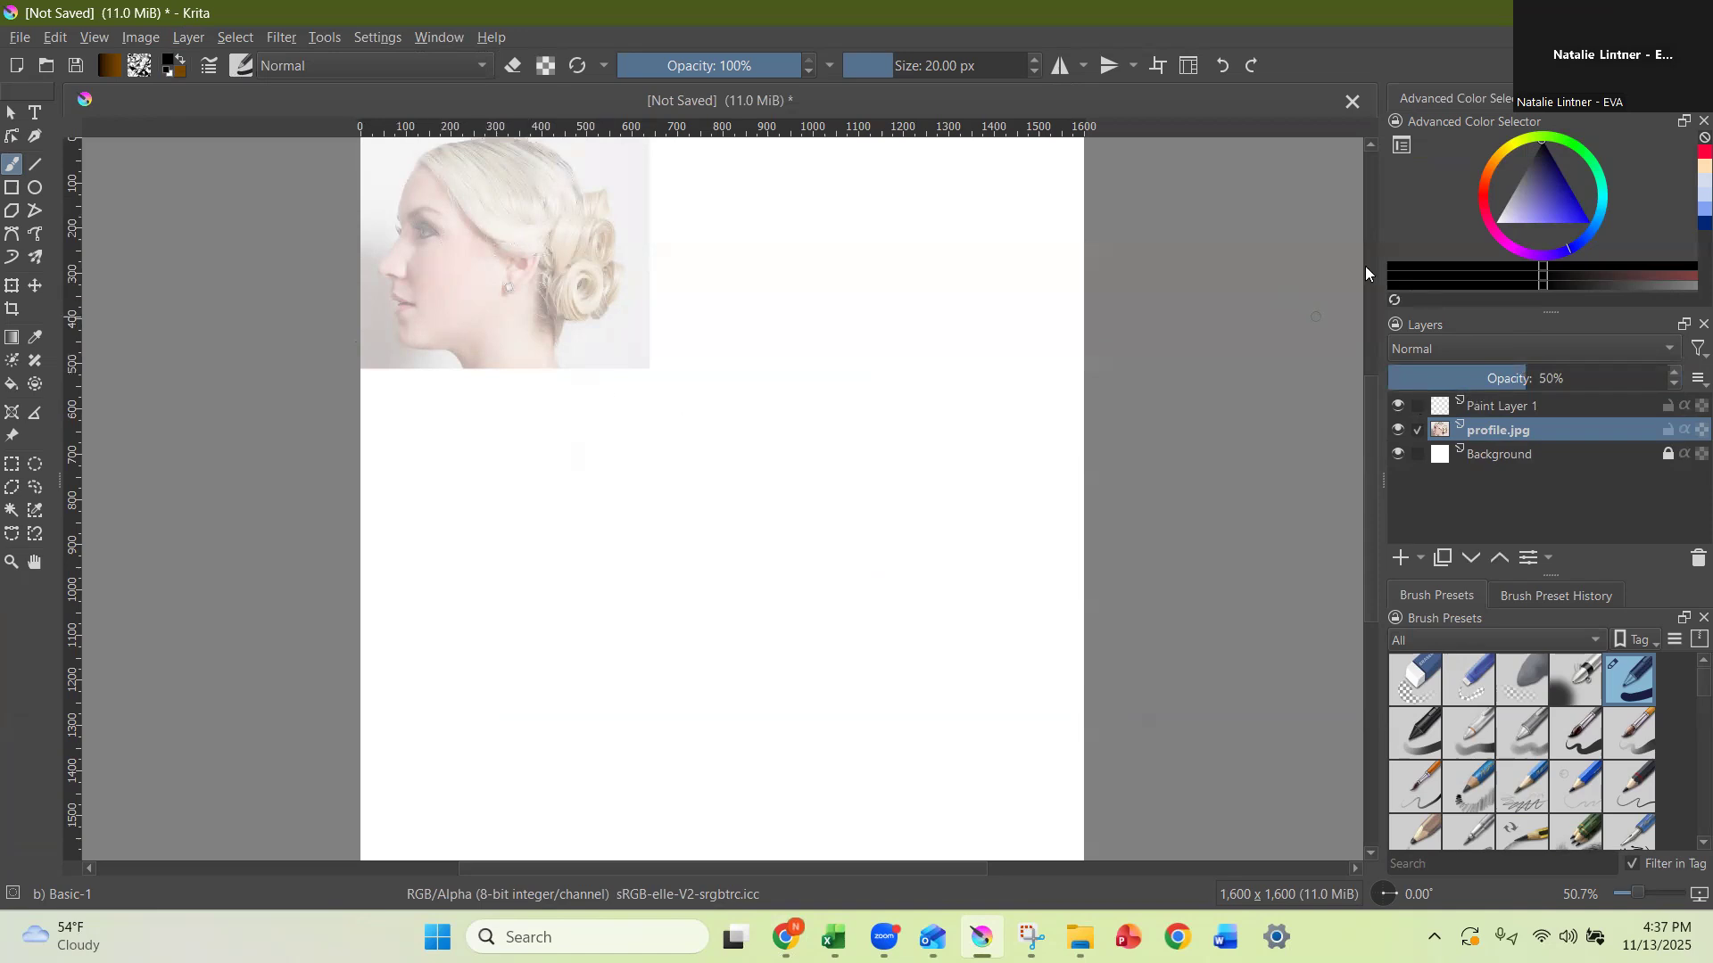
drag(1531, 375, 1677, 378)
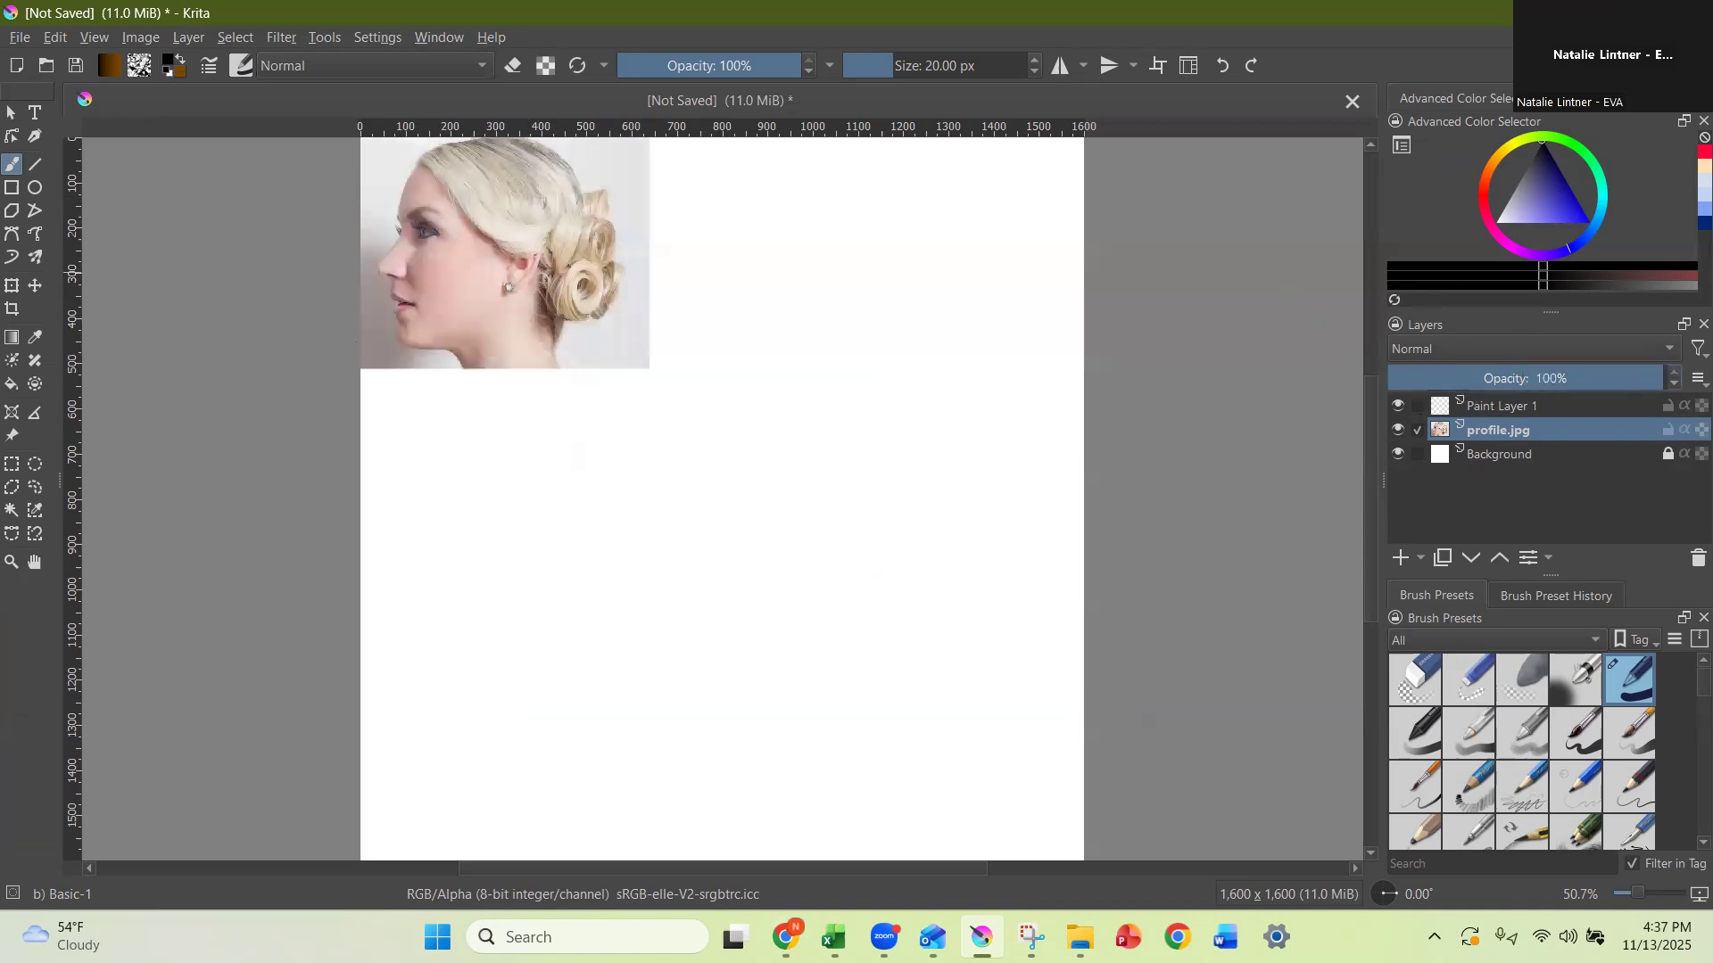
click(1536, 373)
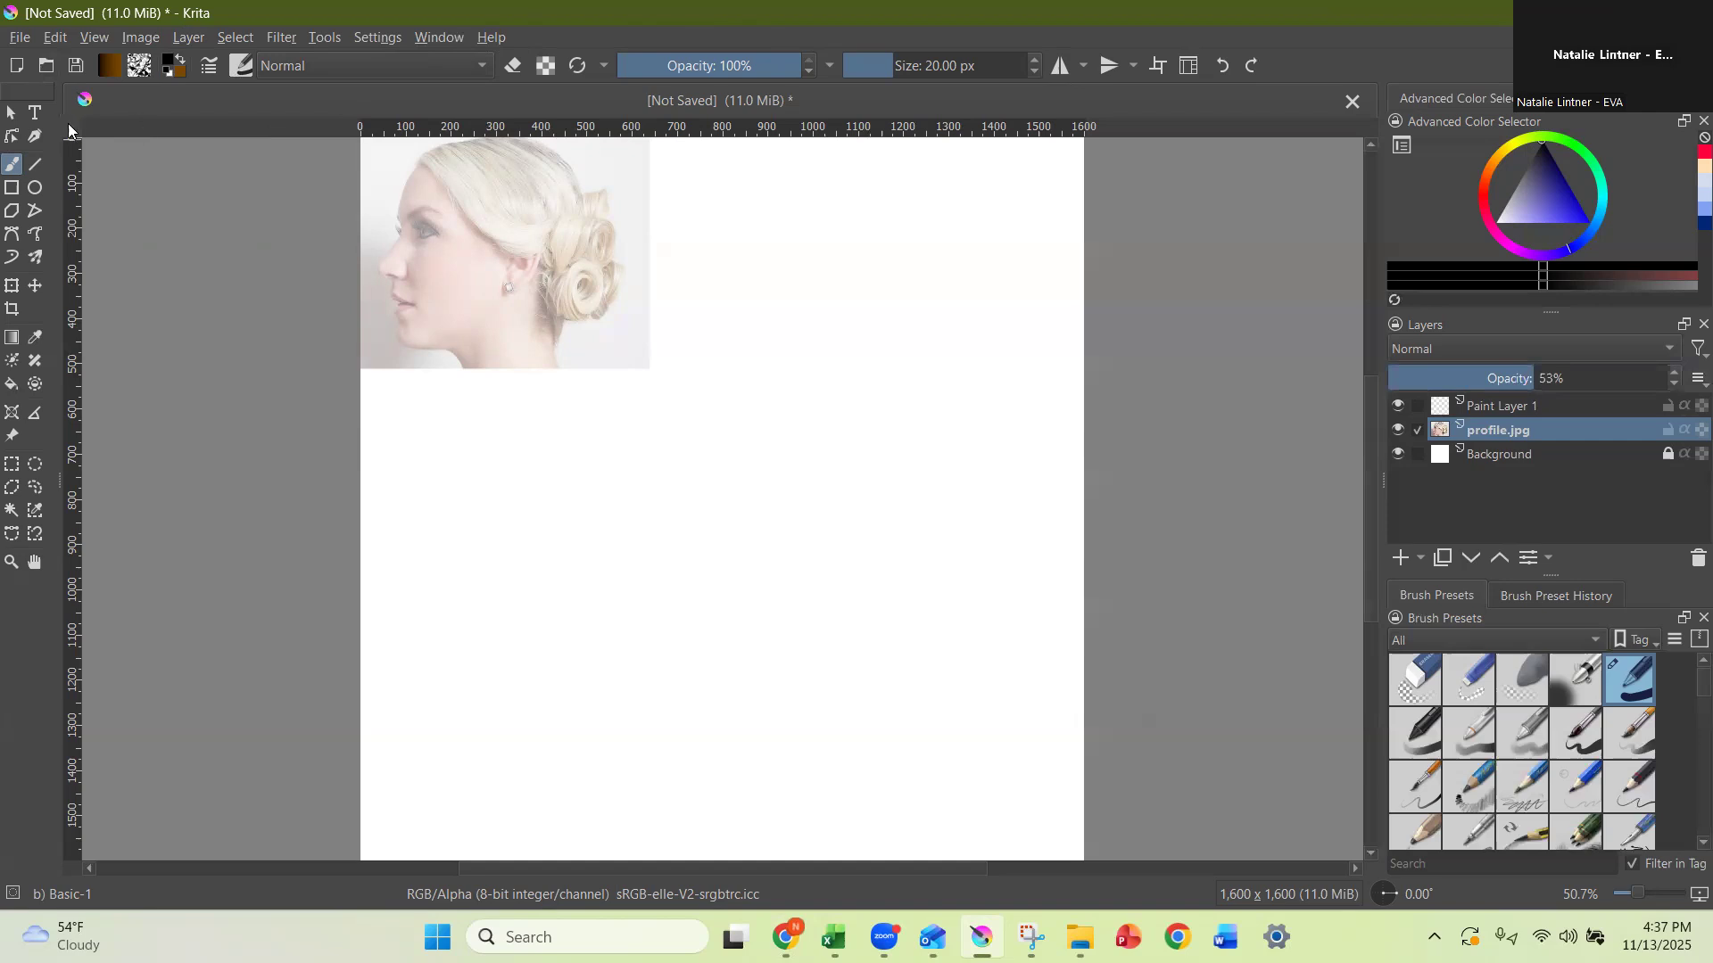
Start a free transform on the profile.jpg layer and move the photo to the right of the canvas center.
click(11, 287)
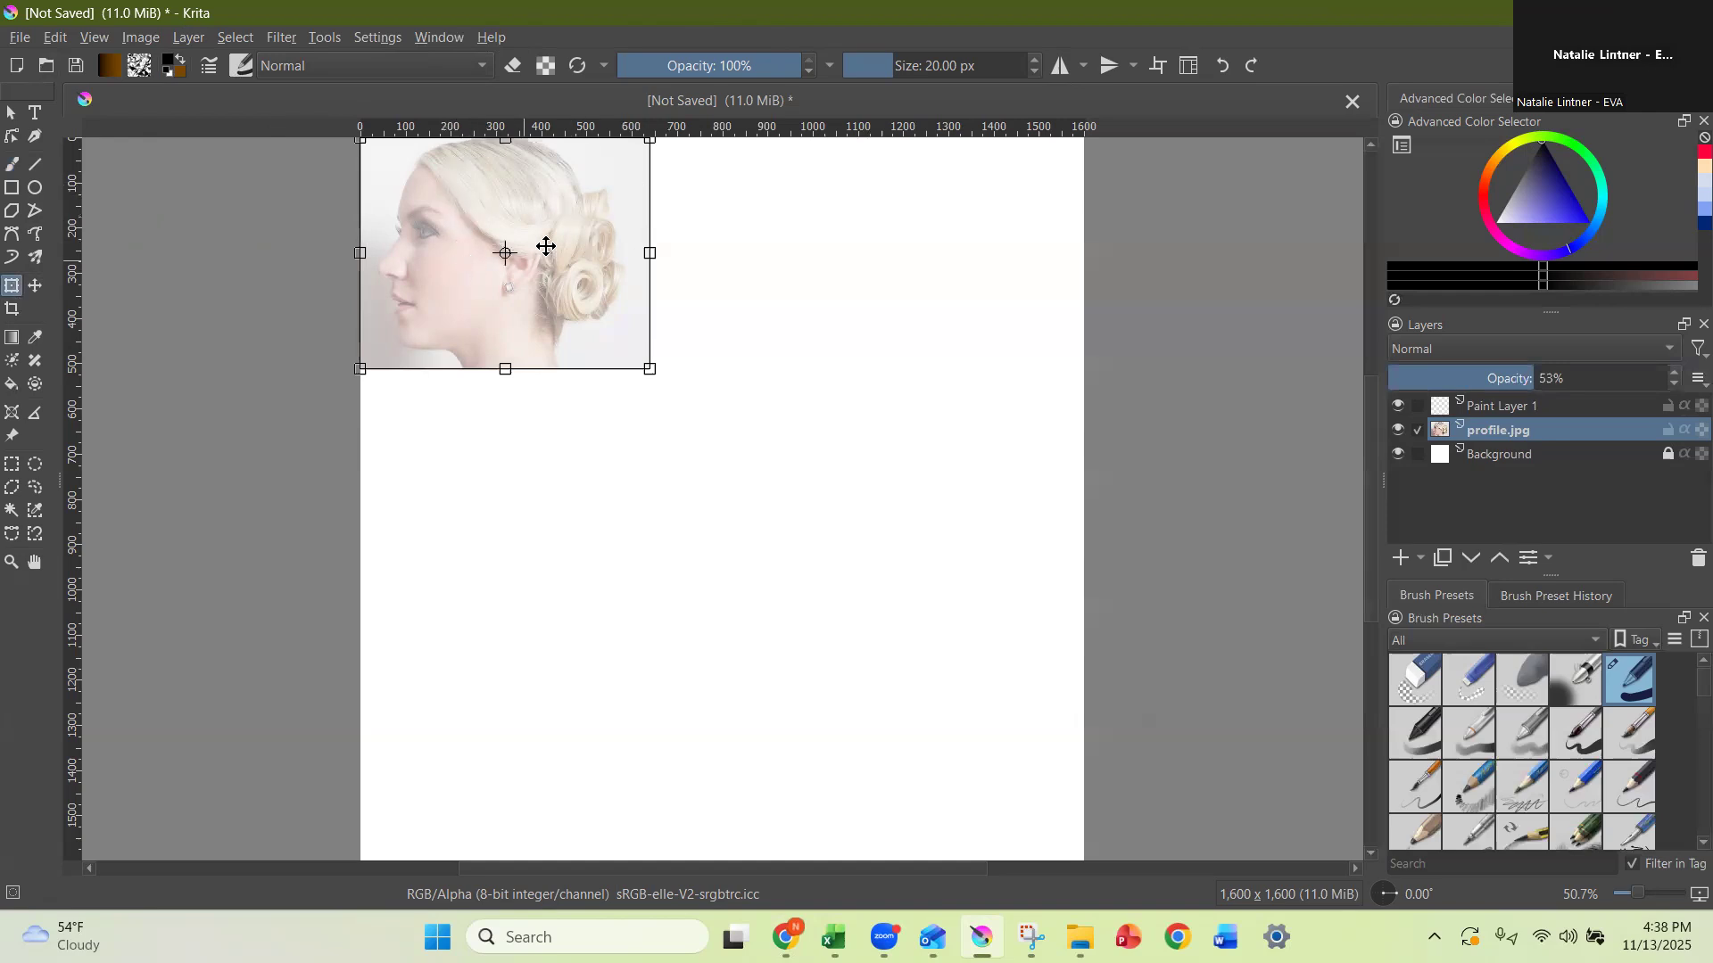
drag(509, 257, 589, 301)
drag(557, 234, 865, 444)
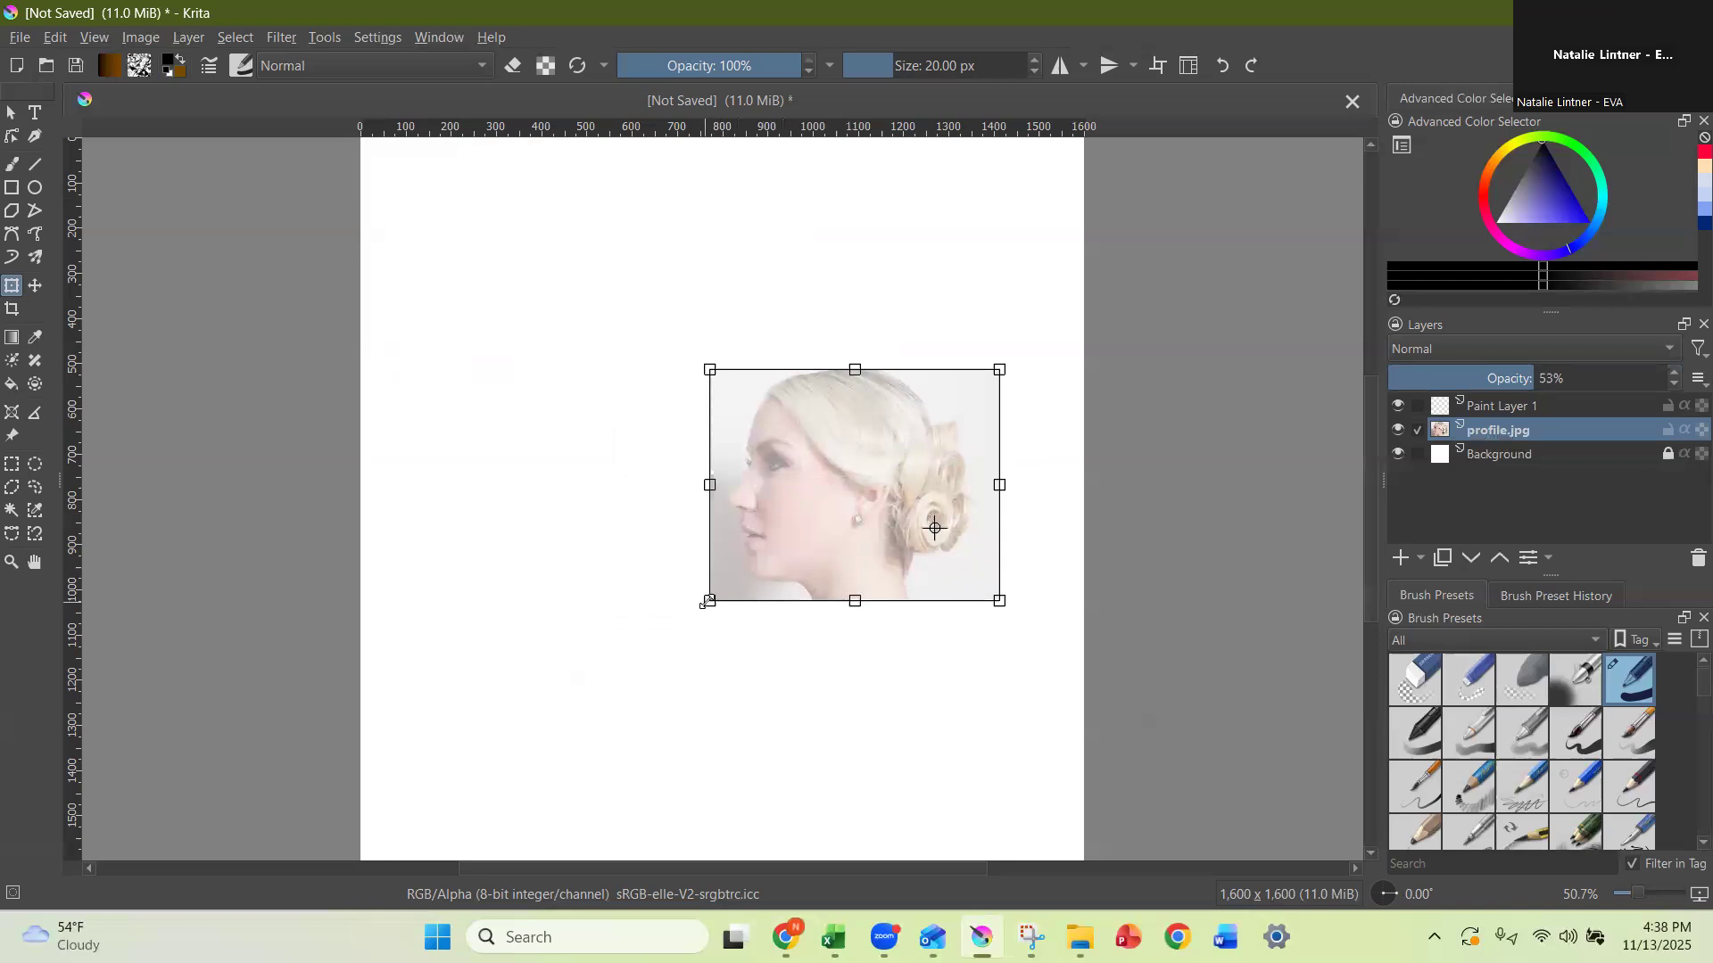
Try scaling and shearing the profile photo, and undo each of these transforms.
drag(706, 603, 455, 758)
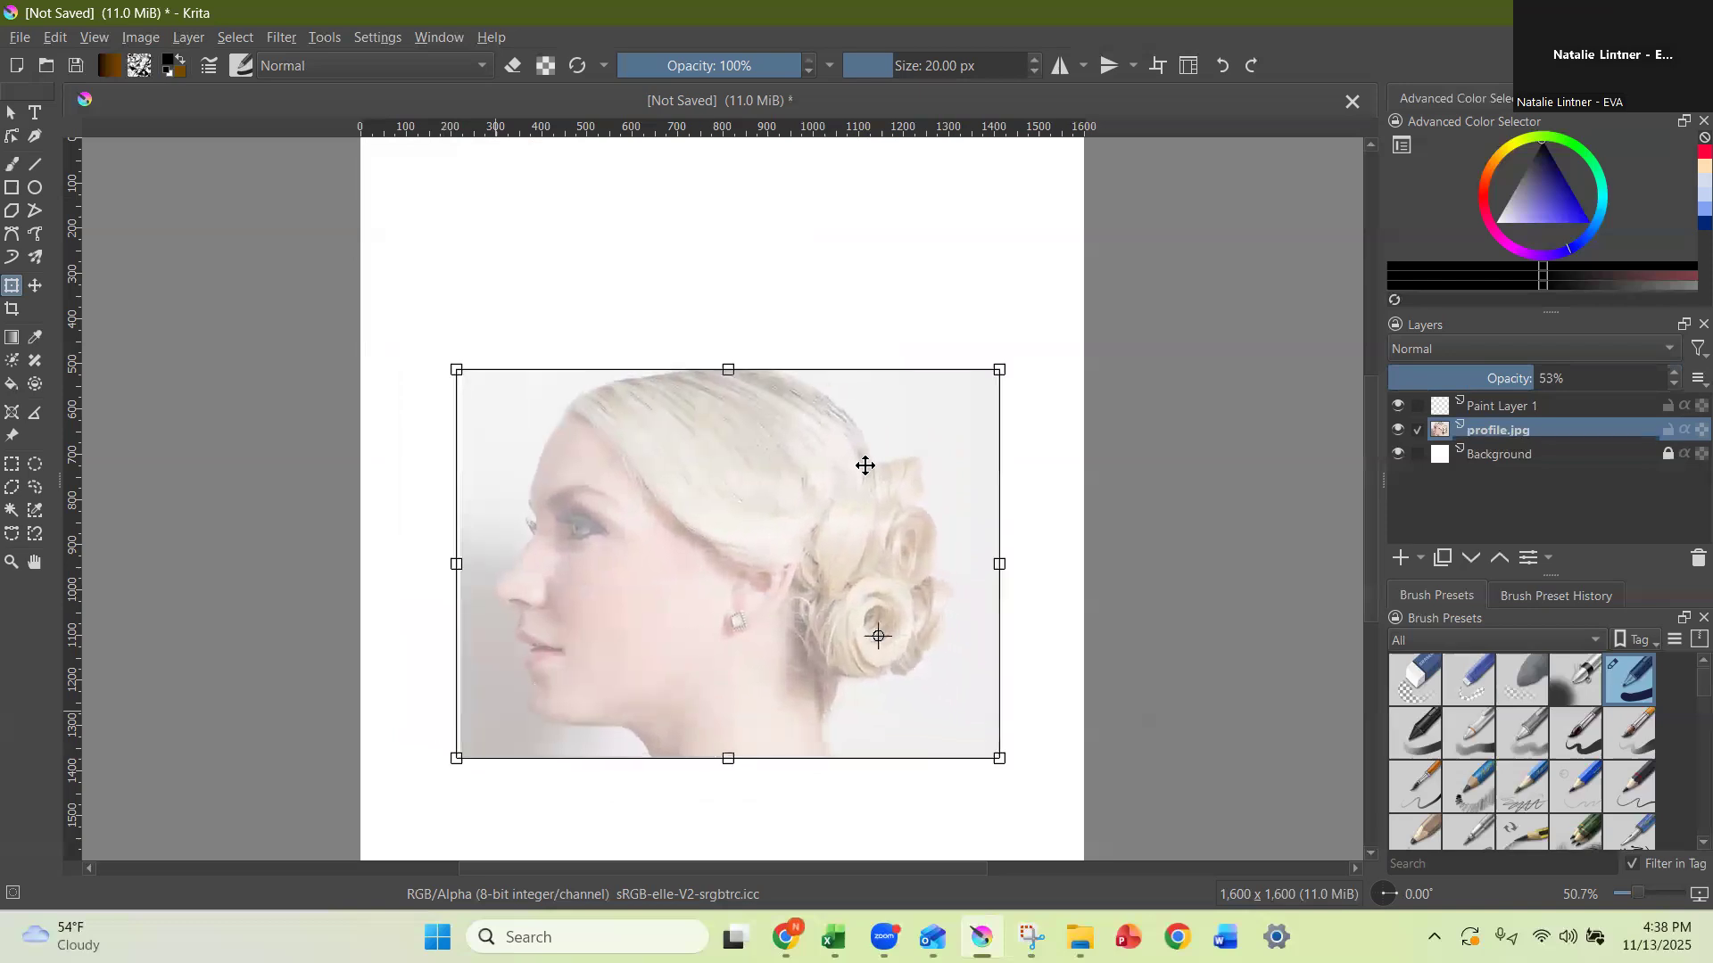
click(1221, 68)
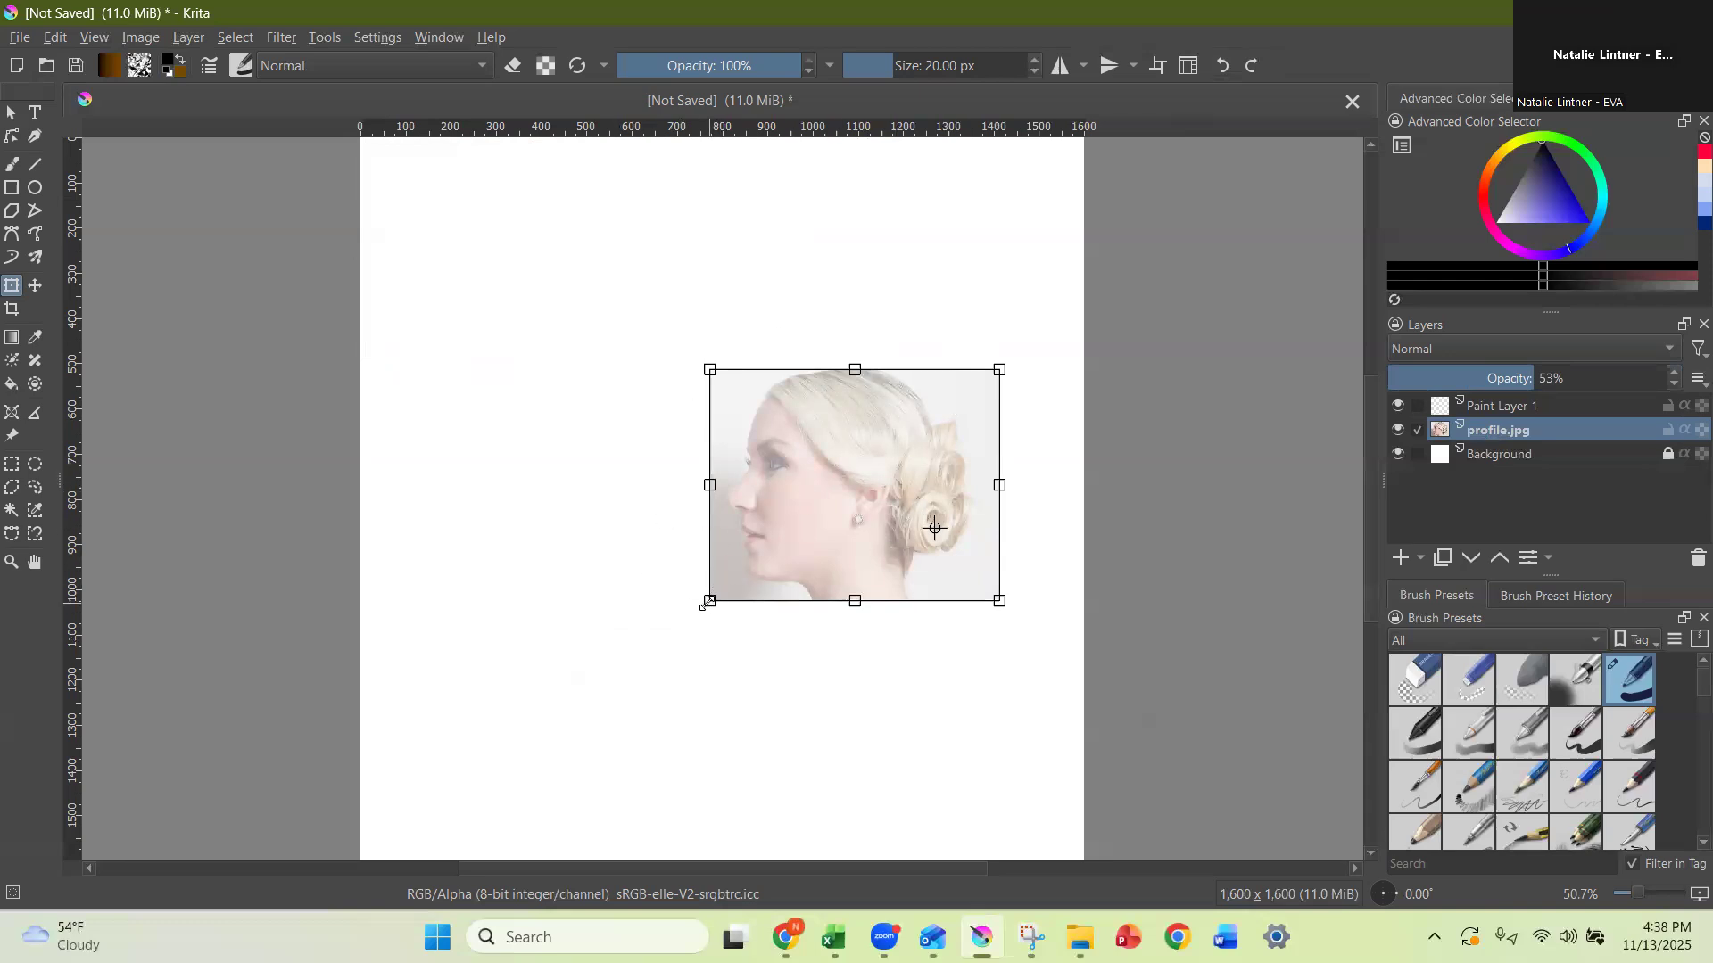
drag(716, 599, 708, 600)
drag(694, 611, 705, 561)
click(1221, 65)
drag(704, 430, 679, 461)
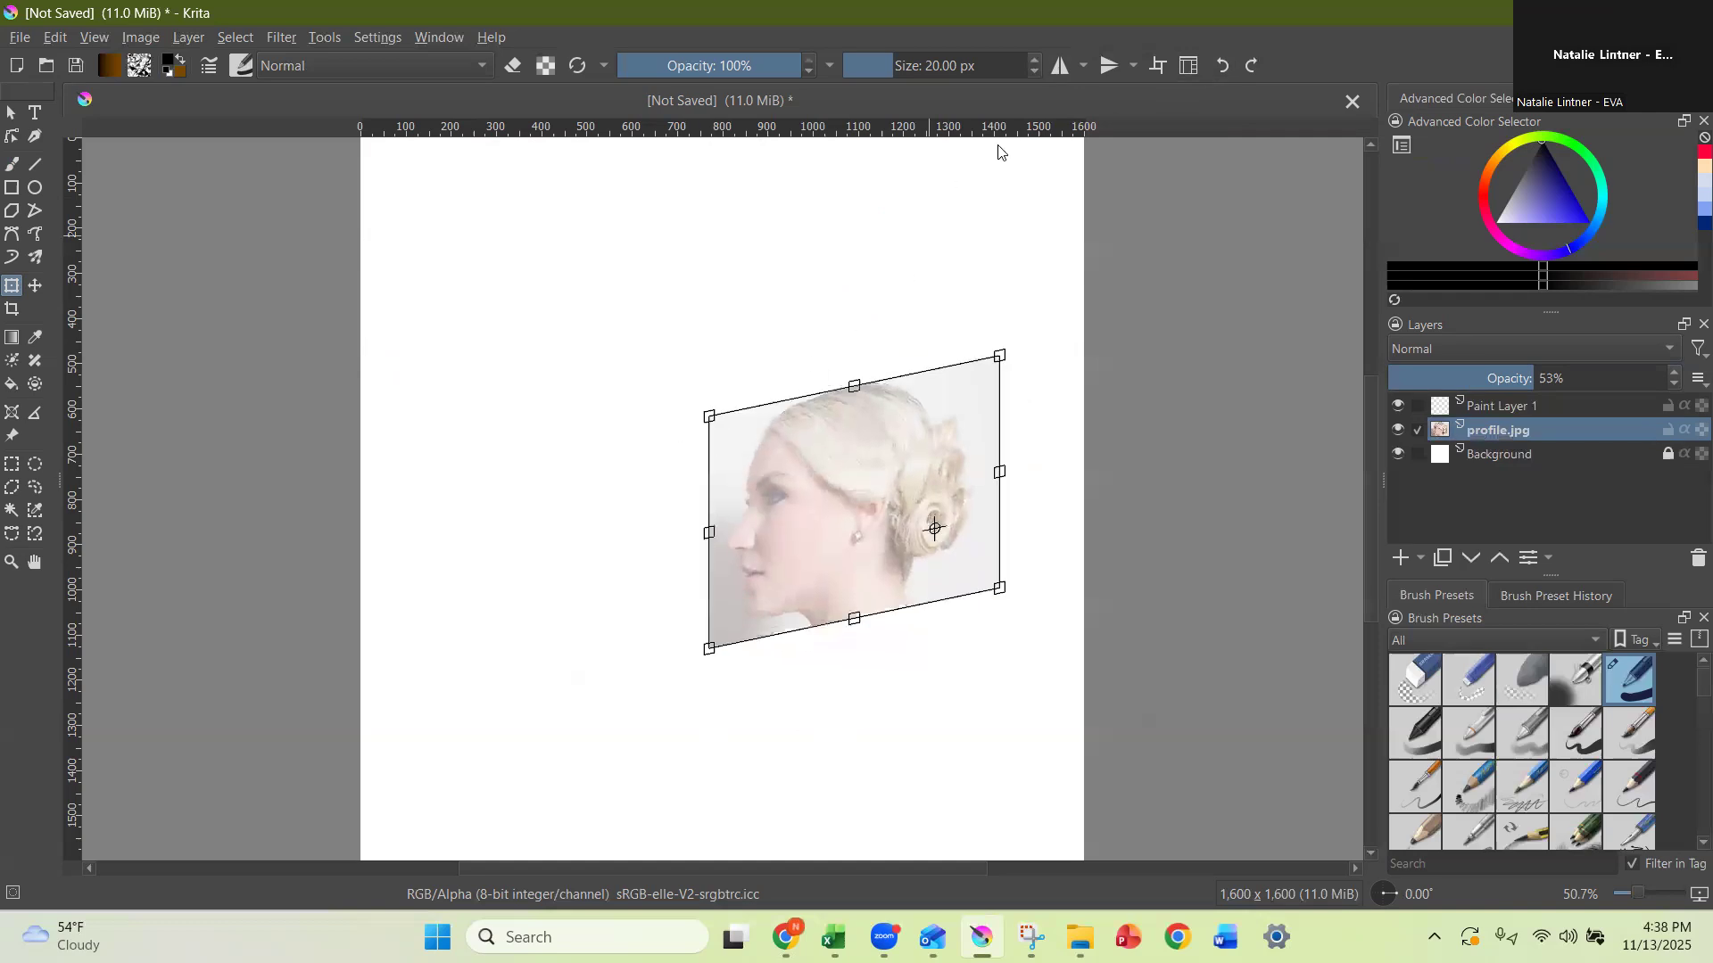
click(1224, 65)
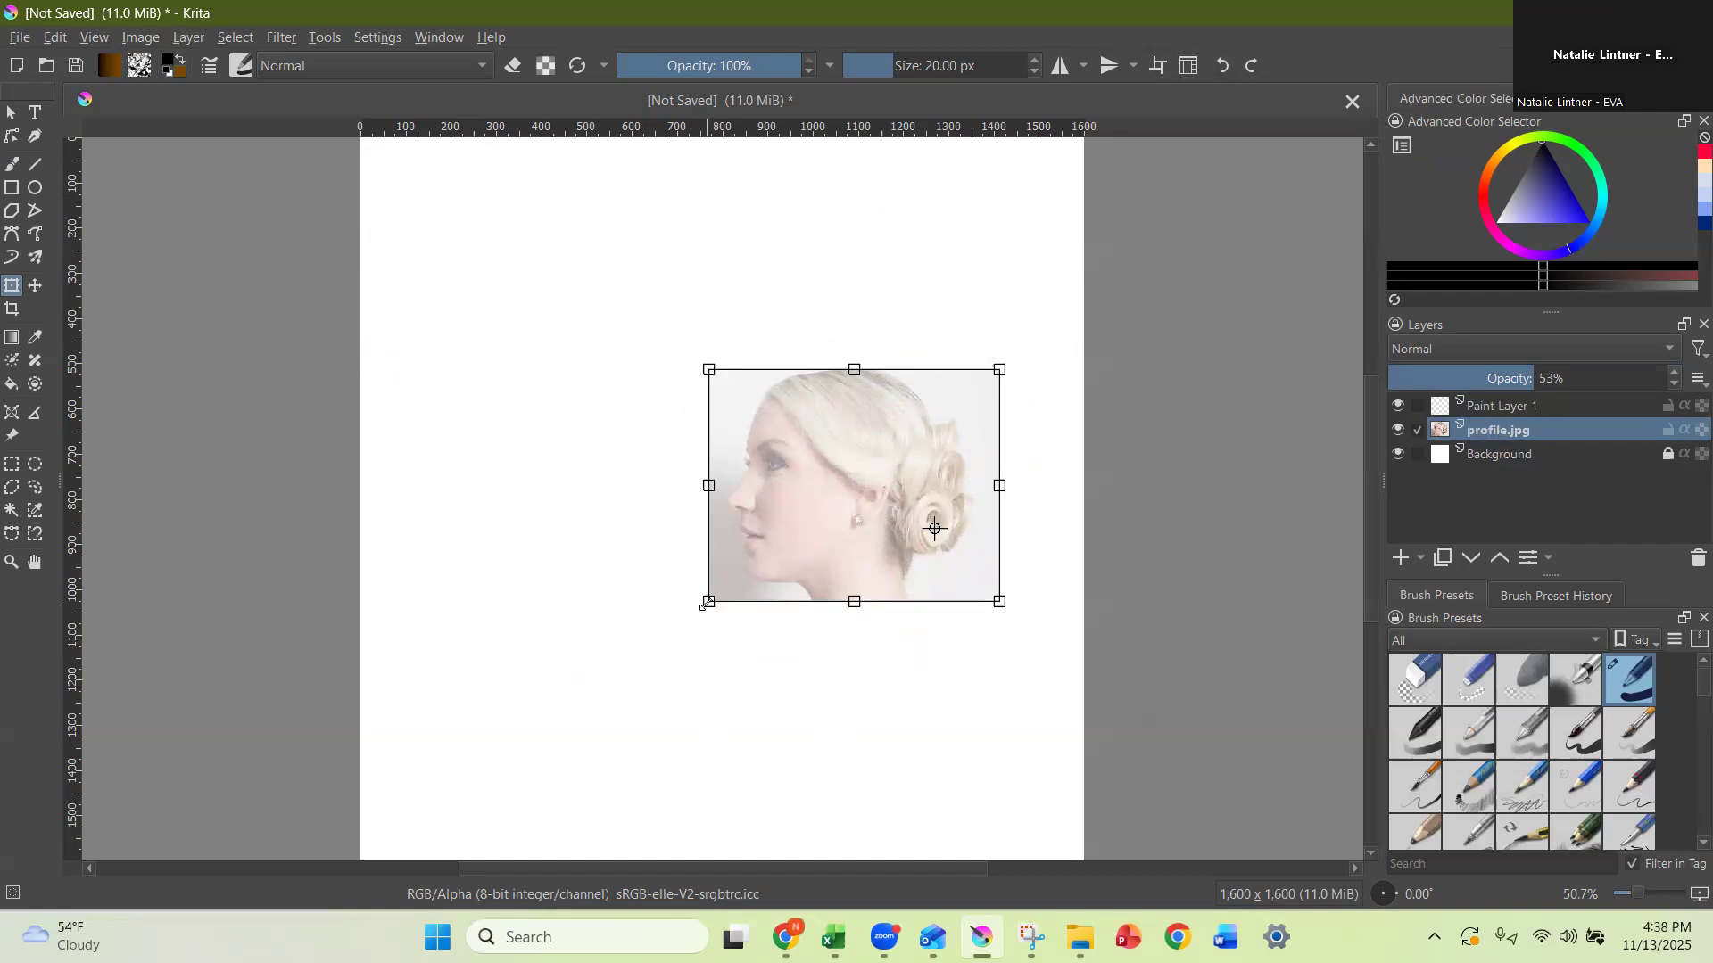
Enlarge the profile photo proportionally beyond the canvas height and shift it so the face fills the right half of the canvas.
drag(707, 604, 309, 800)
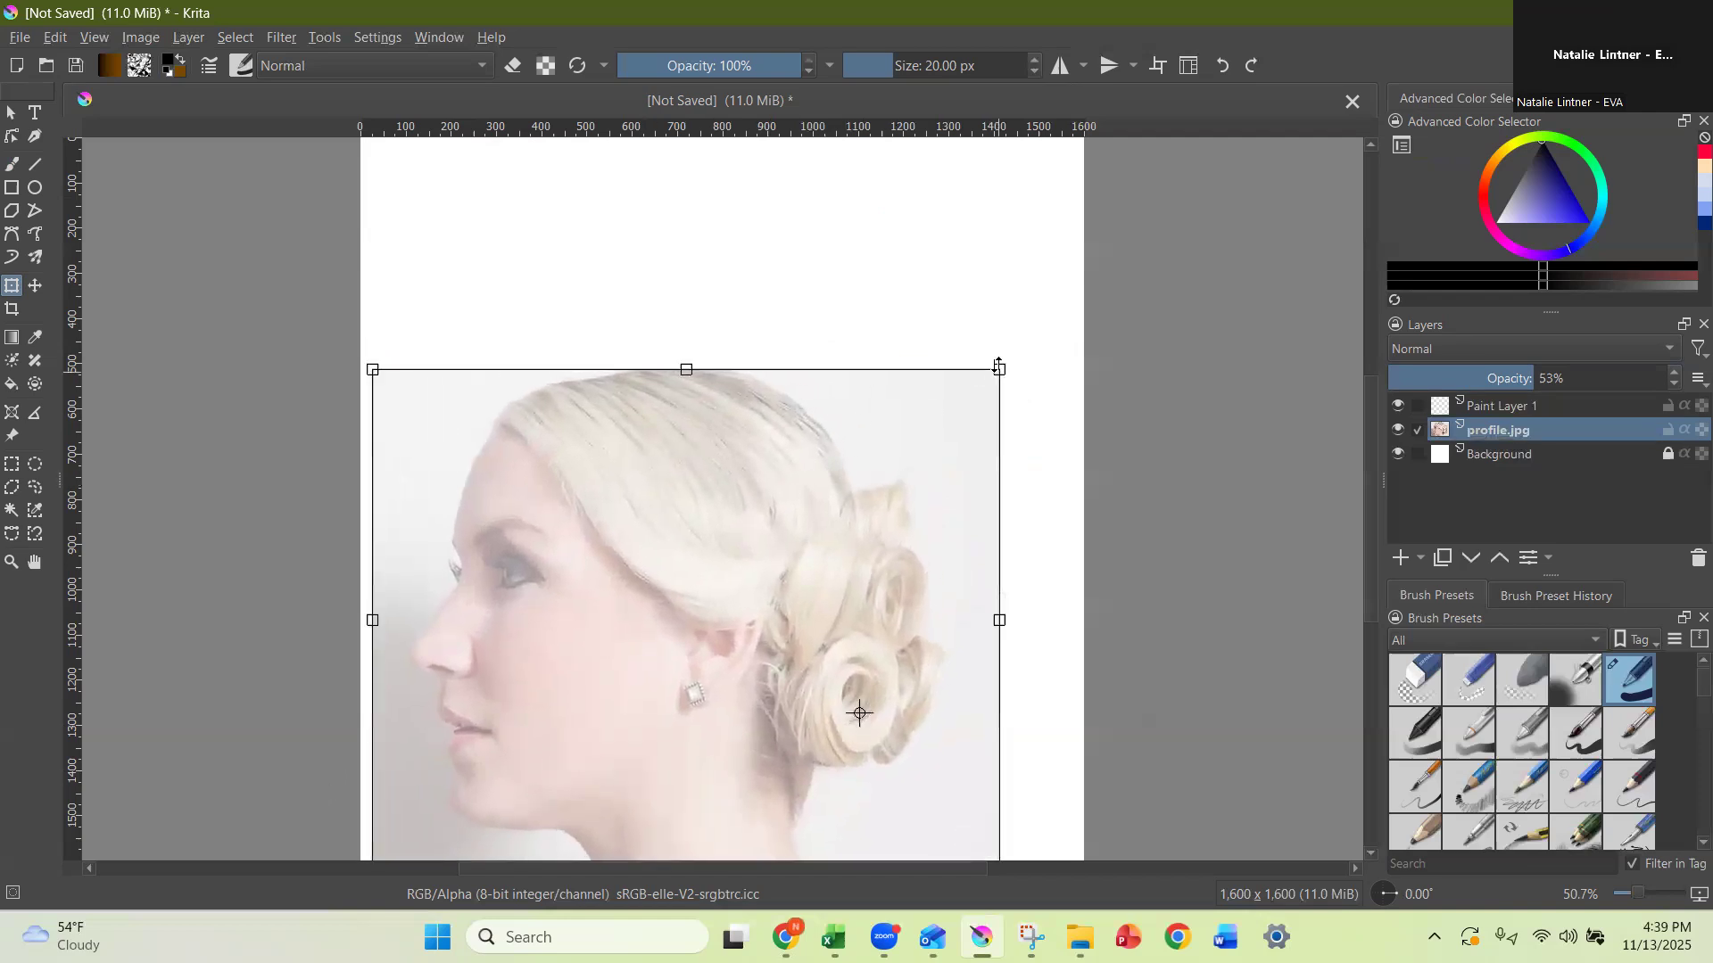
drag(996, 368, 1326, 152)
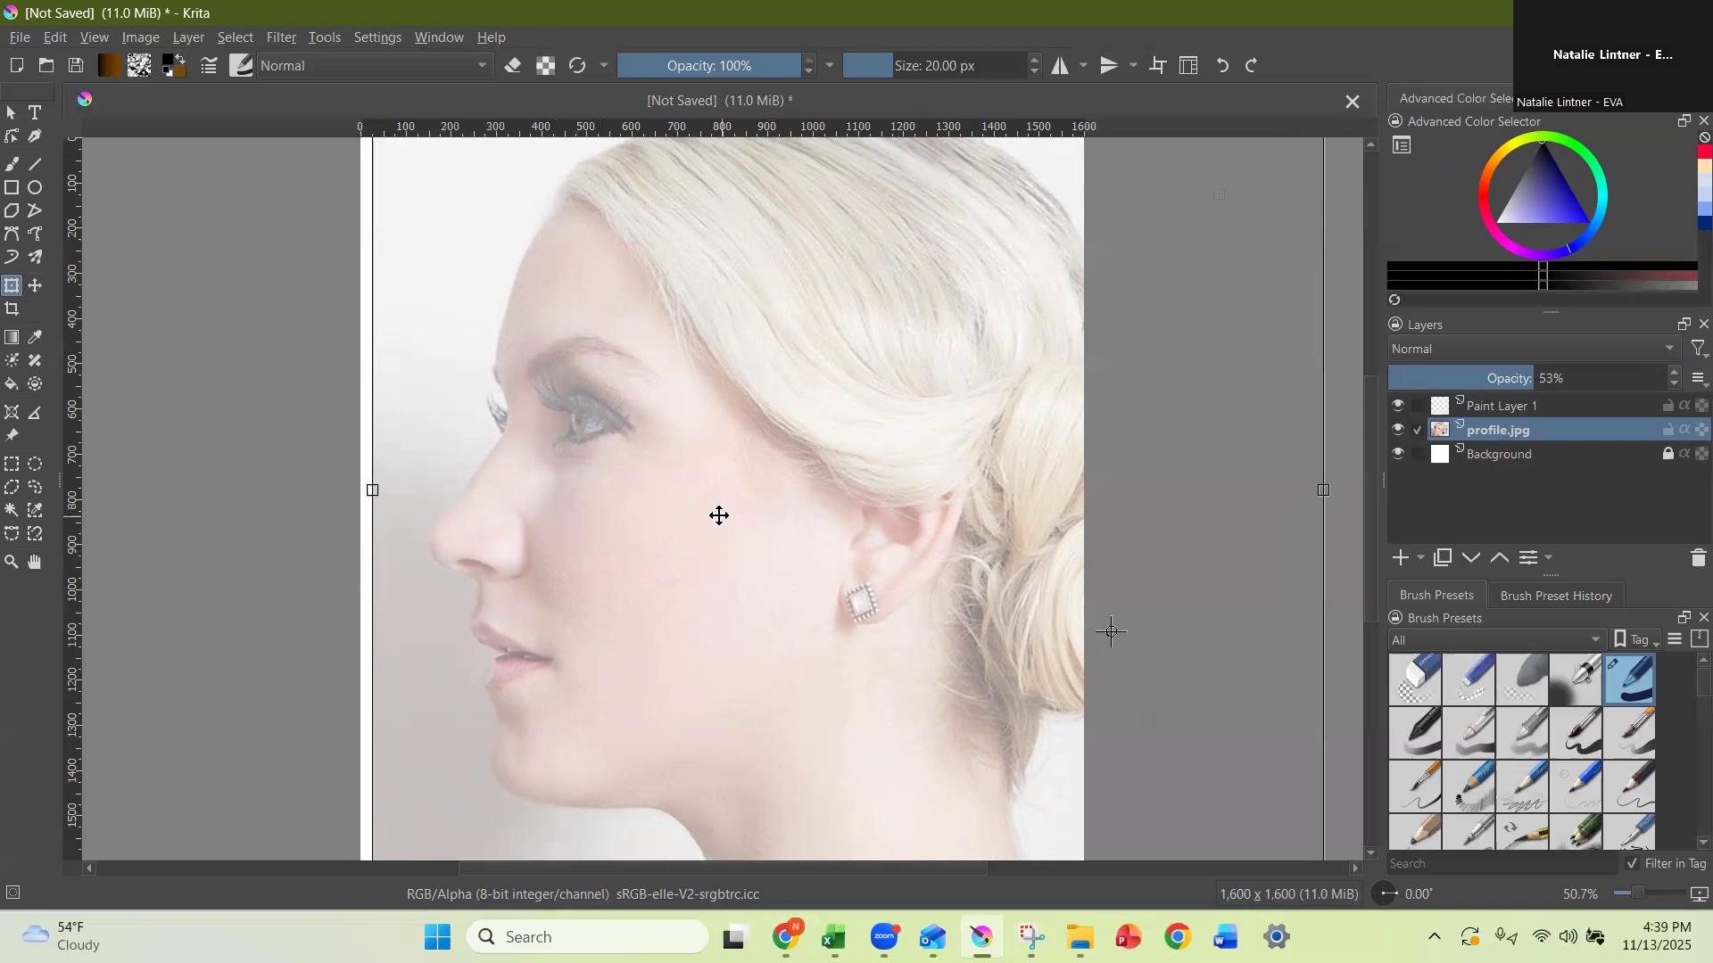
drag(703, 523, 1040, 535)
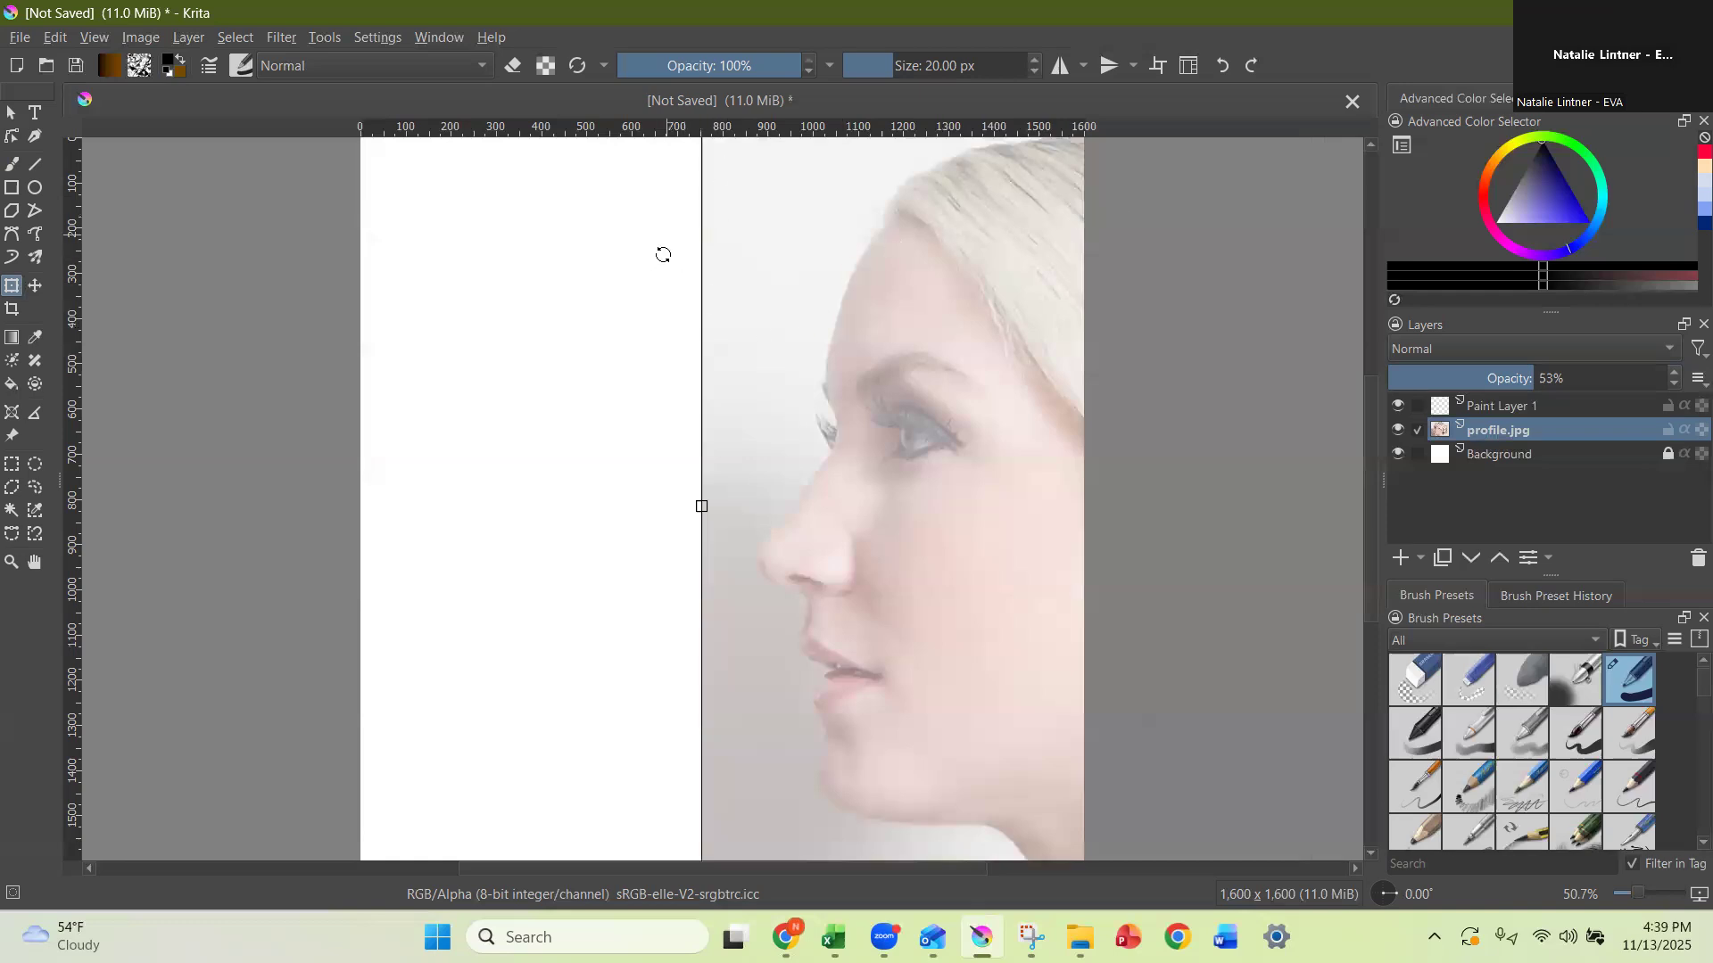
Activate the Multibrush tool on Paint Layer 1 with a bright red color and show its tool options.
click(1481, 404)
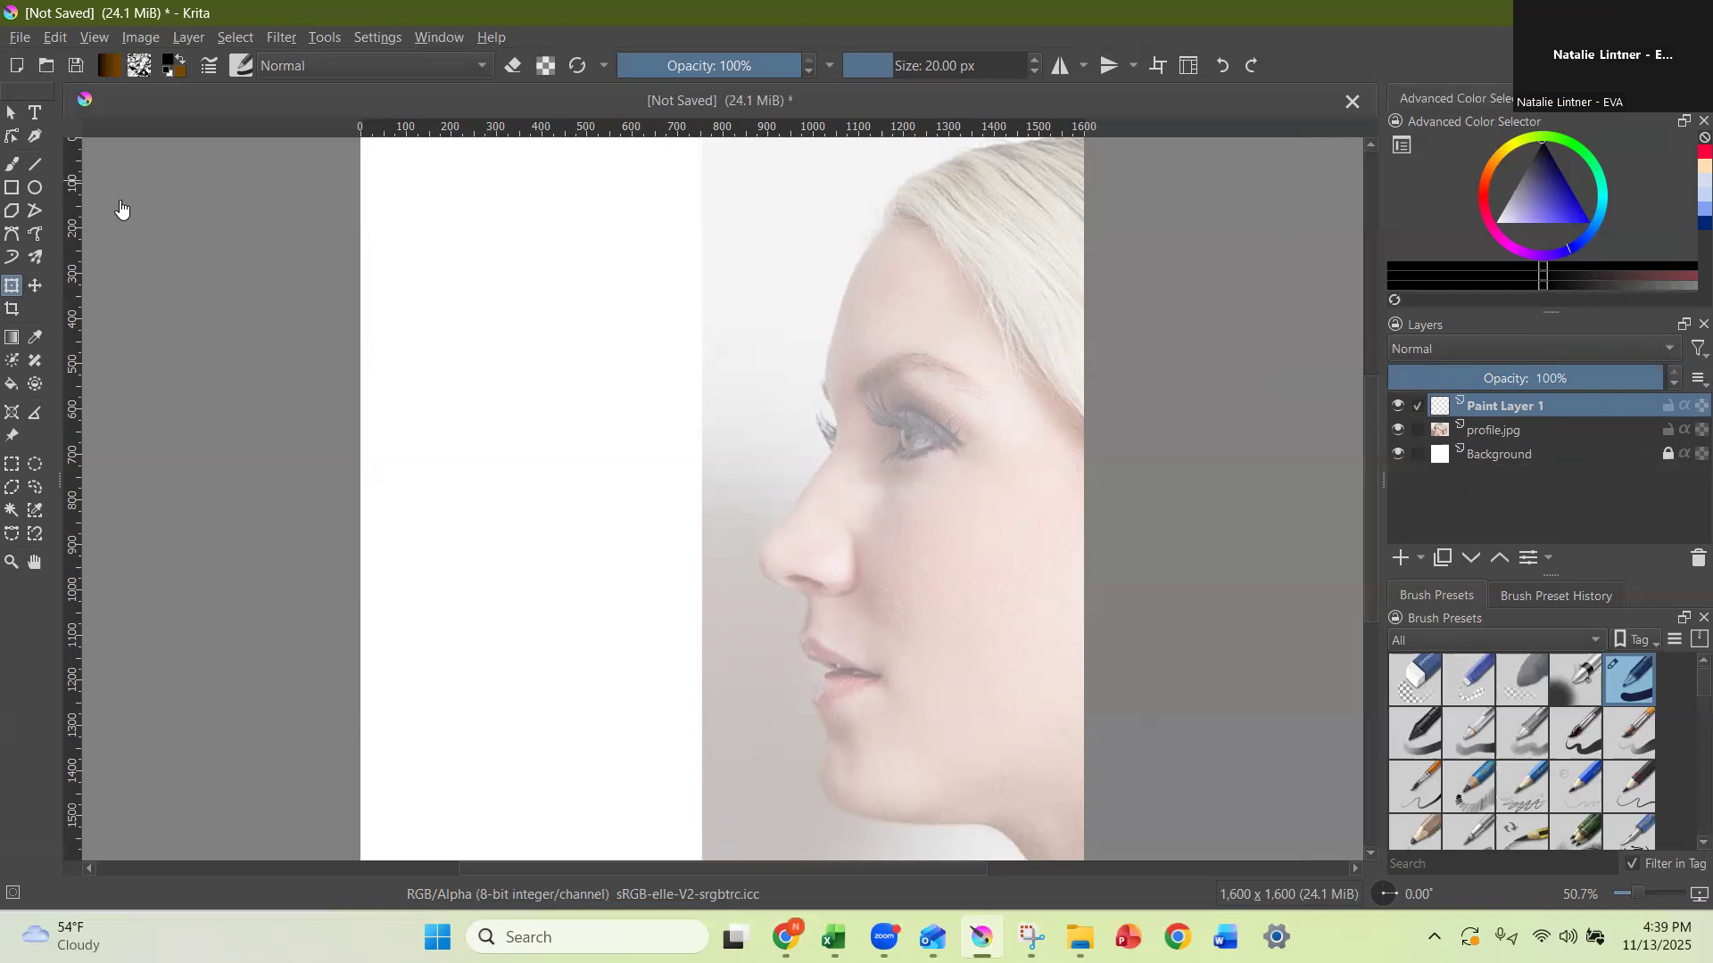
click(35, 258)
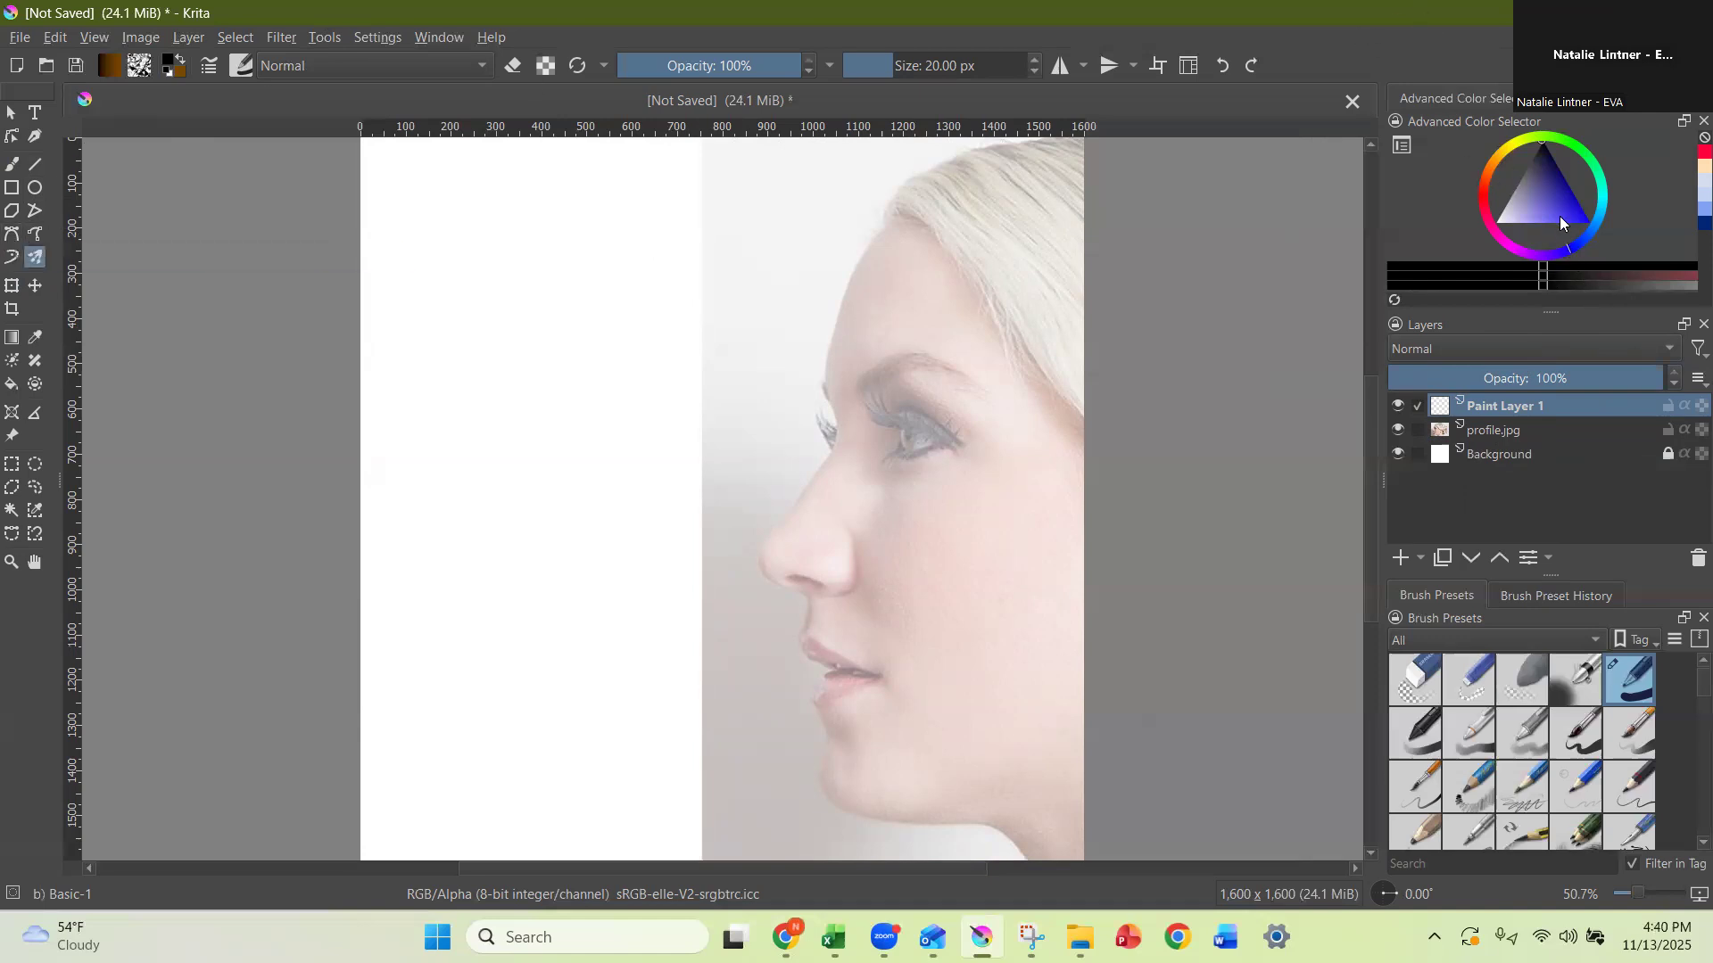
click(1593, 220)
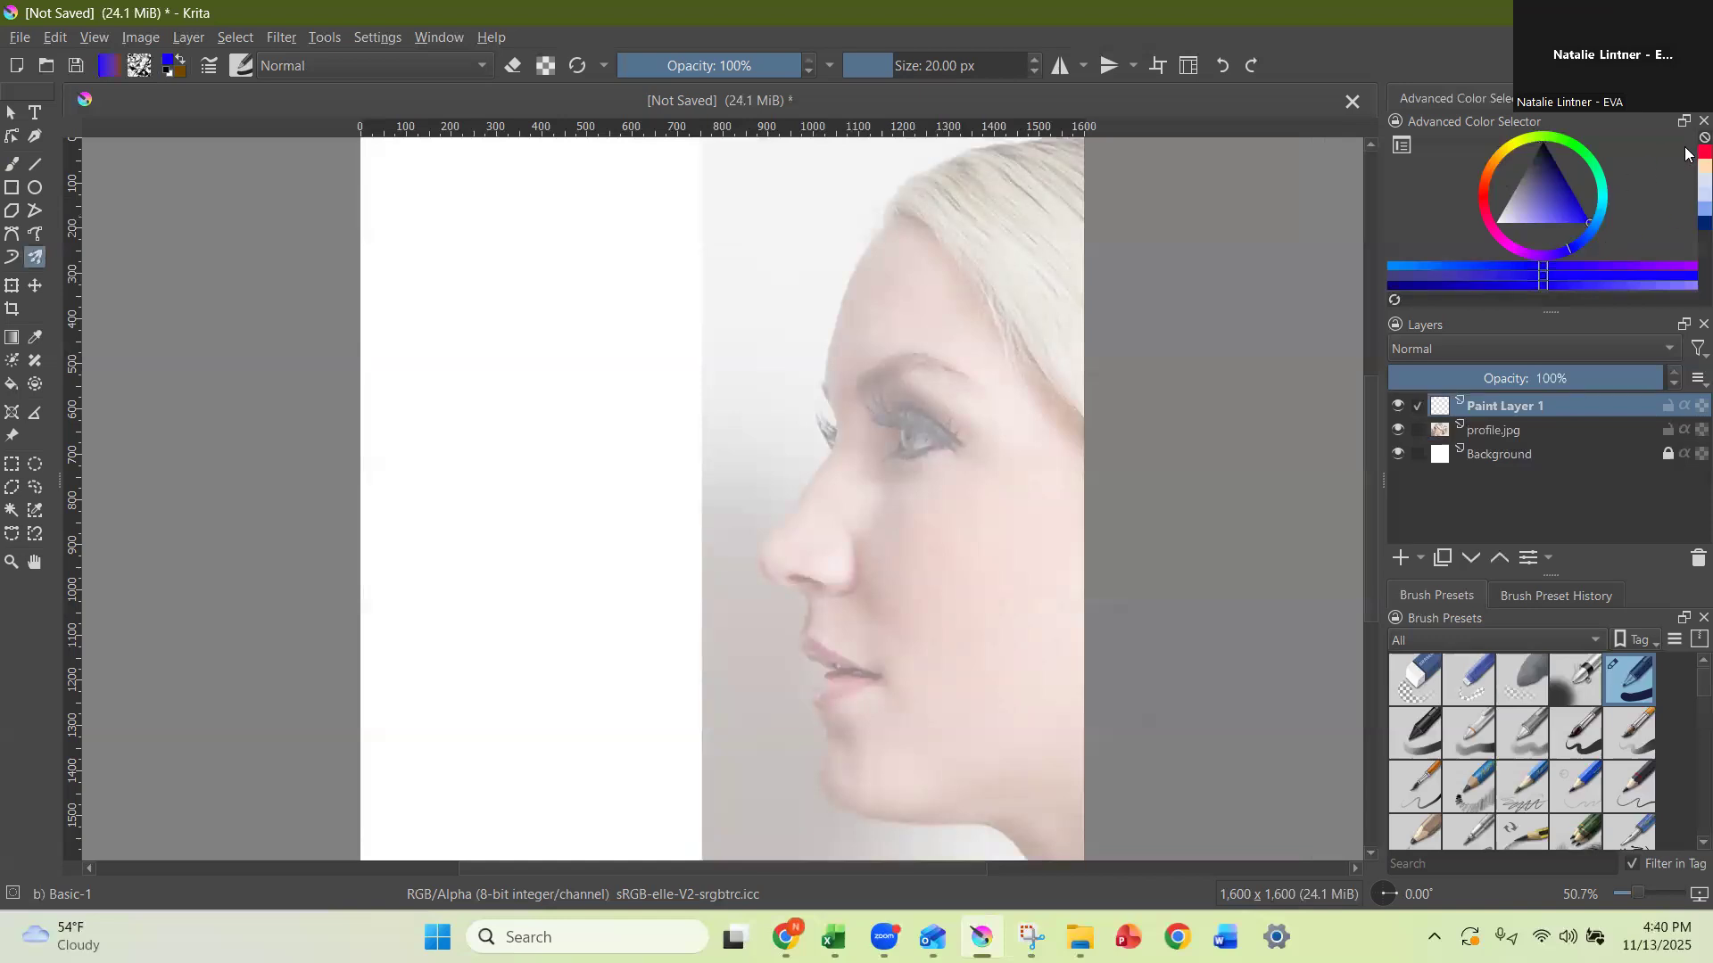
click(1483, 207)
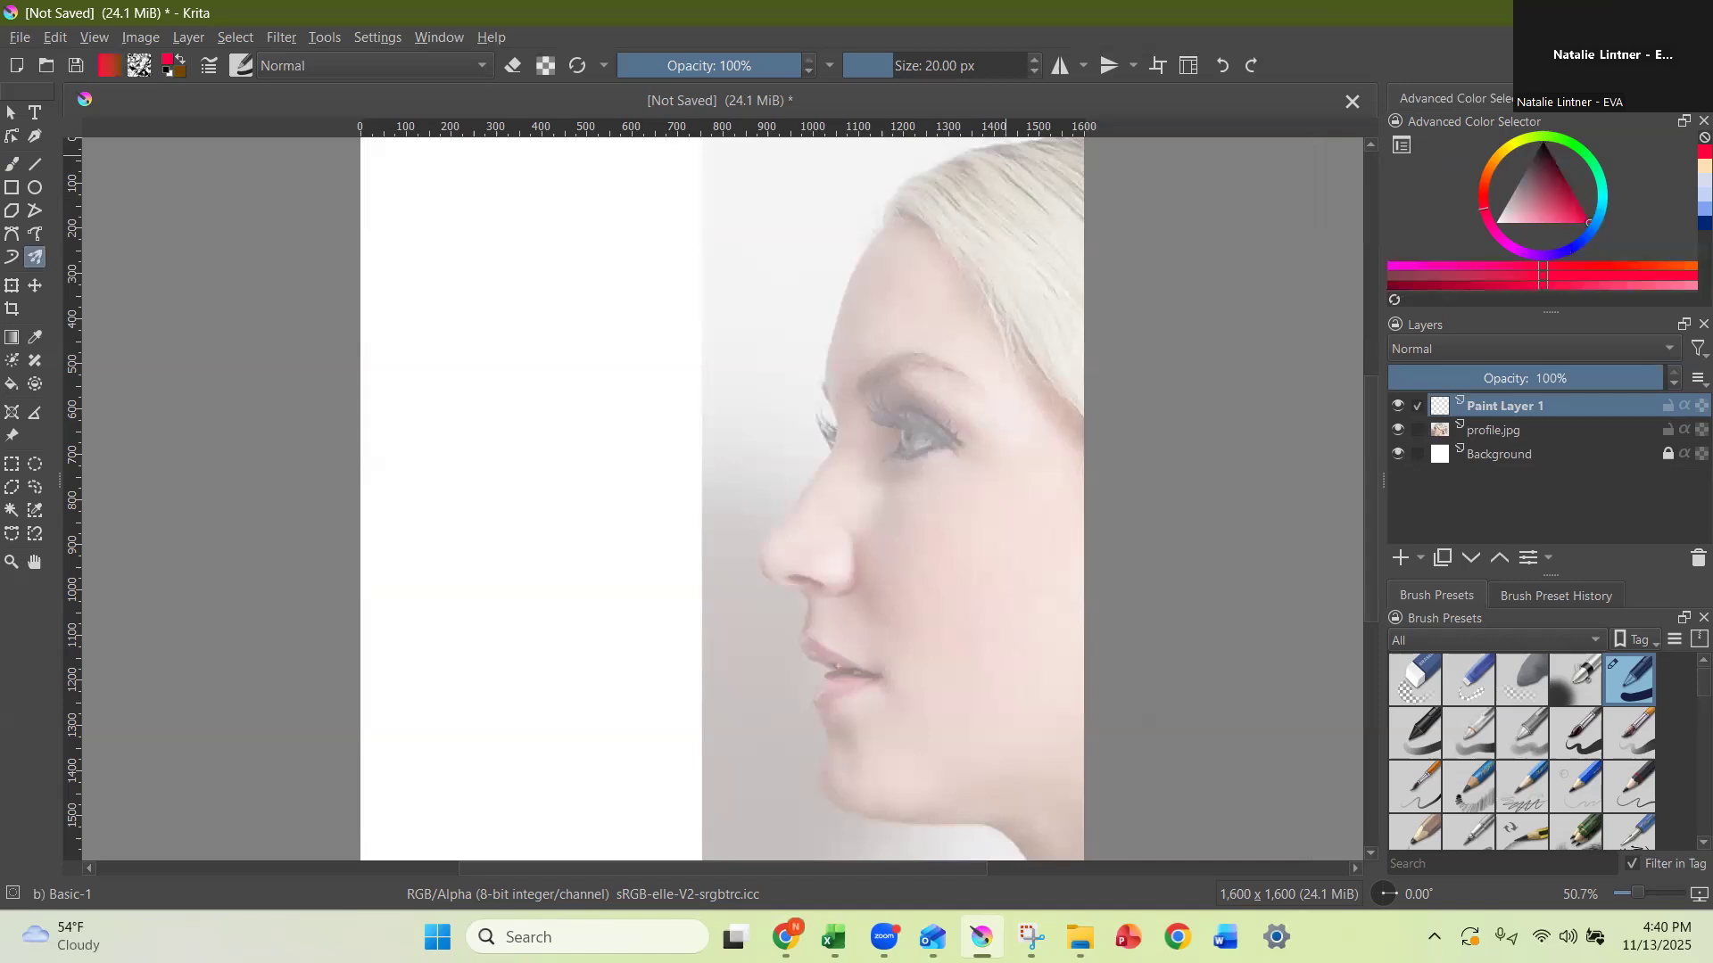
click(1646, 102)
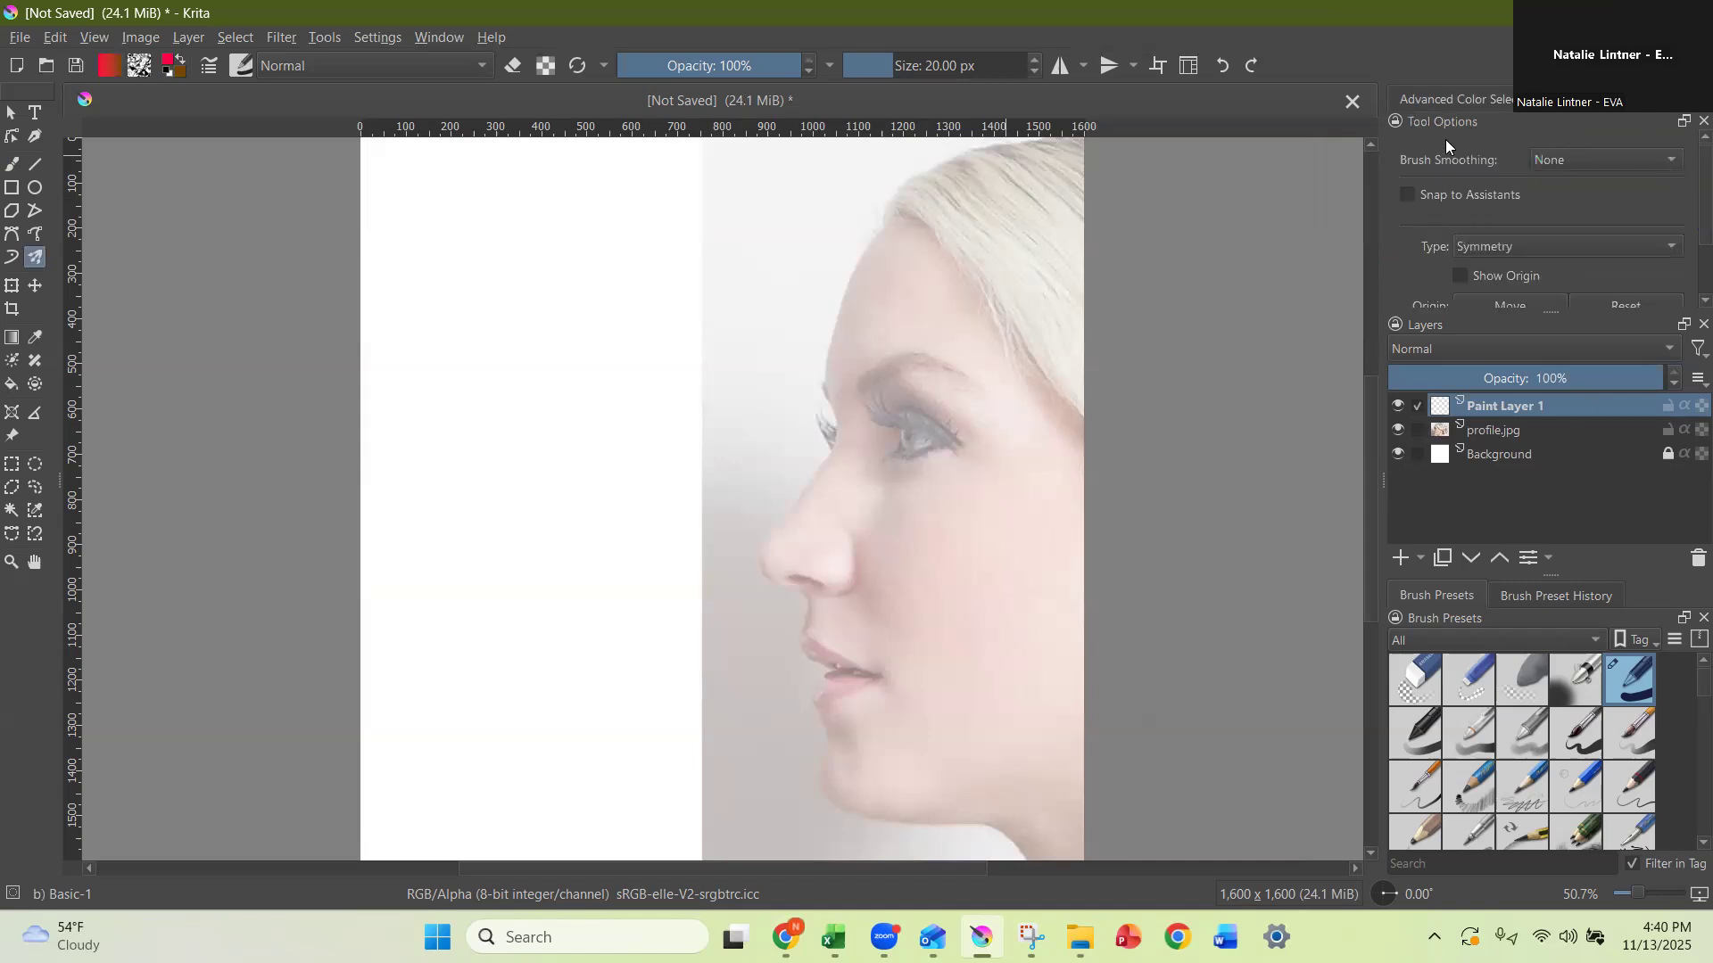
Set the Multibrush type to Mirror and look through its origin, rotation and axis options.
click(1665, 248)
click(1486, 266)
scroll(1570, 241, up, 1)
scroll(1399, 255, down, 3)
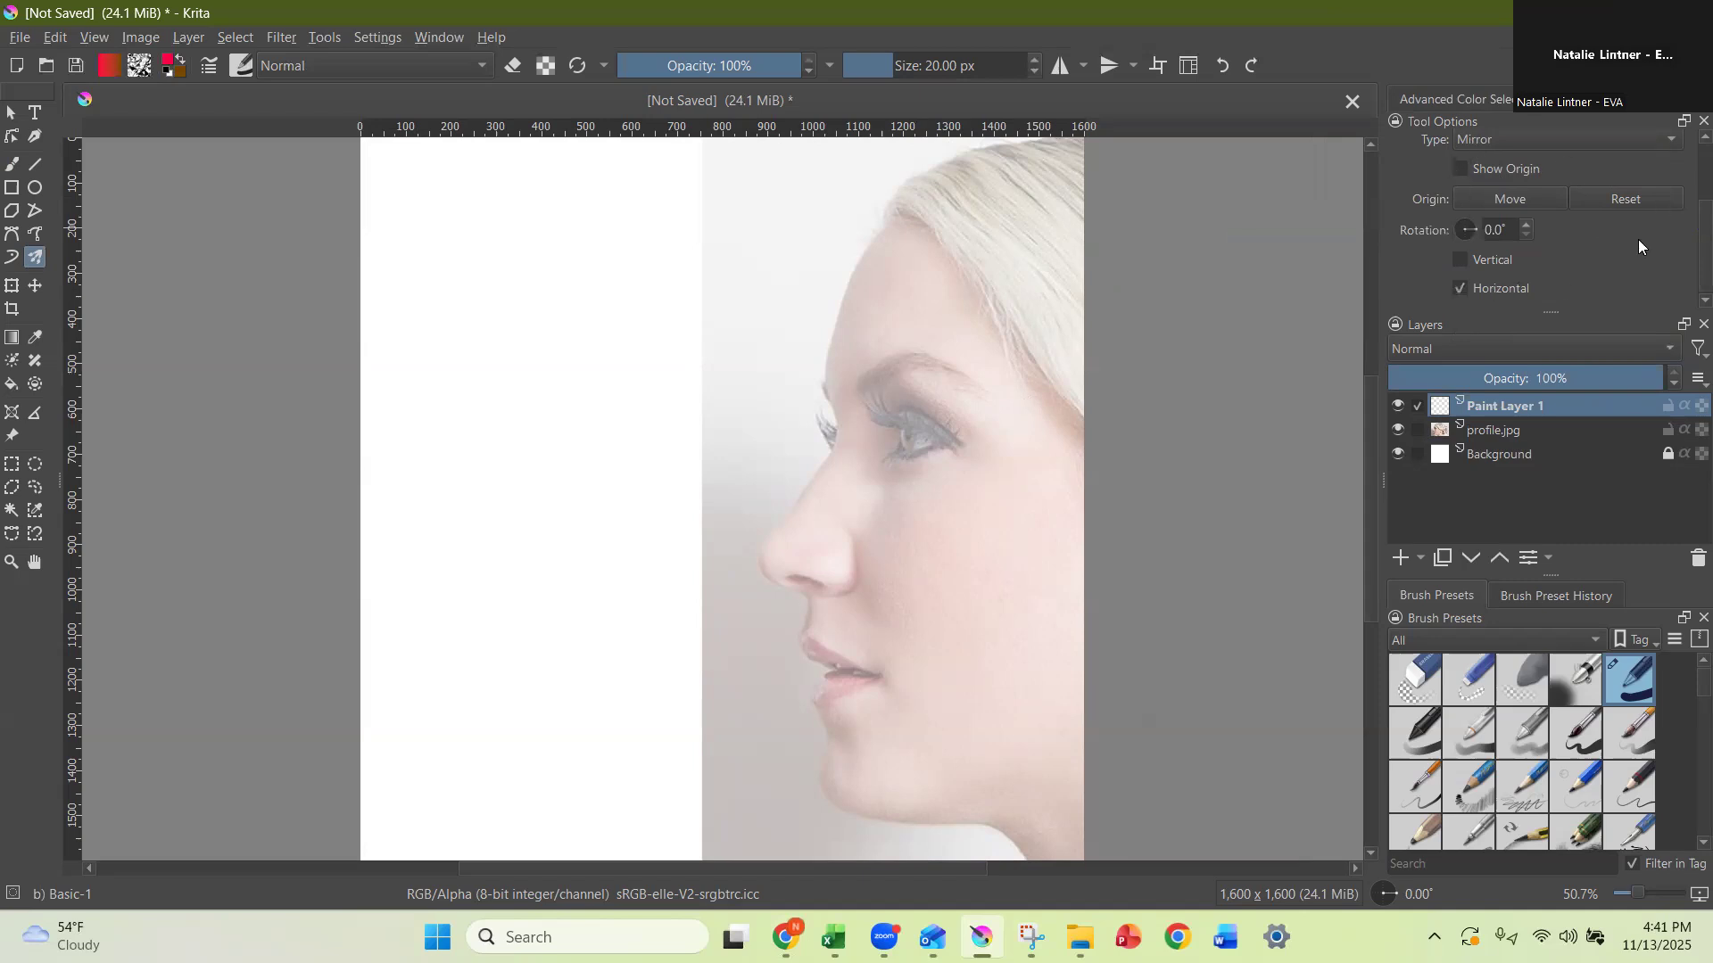
scroll(1388, 195, up, 3)
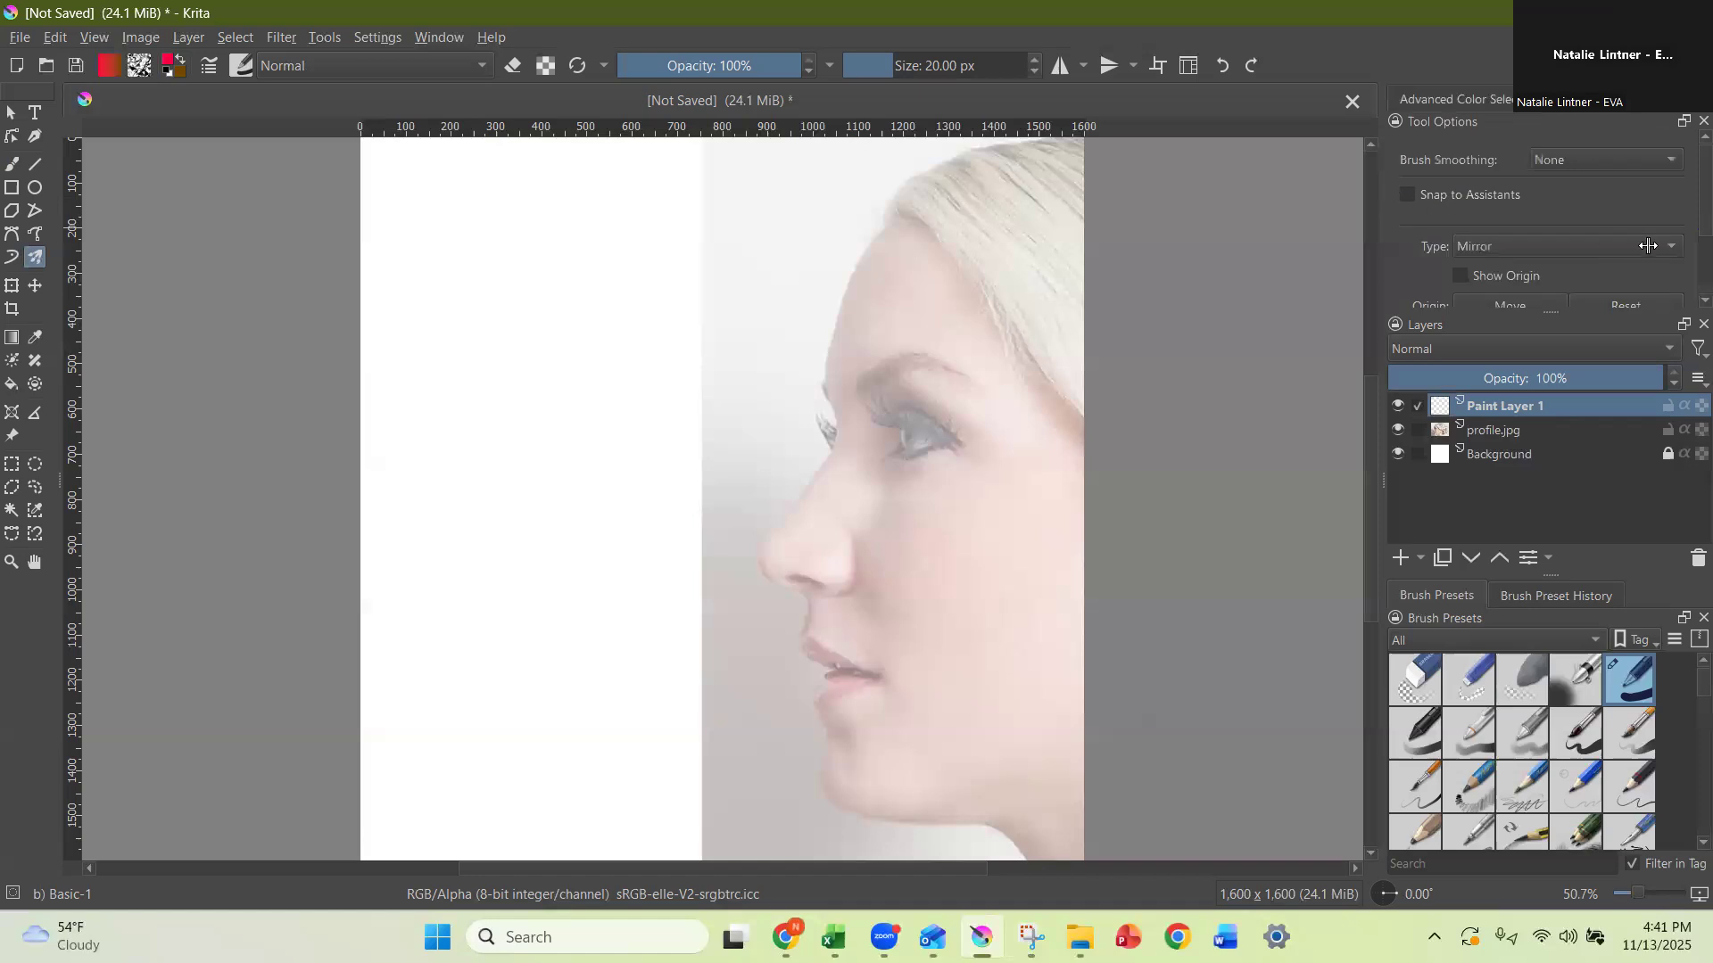
Try the Multibrush Symmetry type with 27 brushes by drawing a wavy stroke toward the canvas center, and undo the stroke.
click(1682, 236)
click(1539, 216)
scroll(1606, 189, down, 1)
scroll(1617, 217, down, 1)
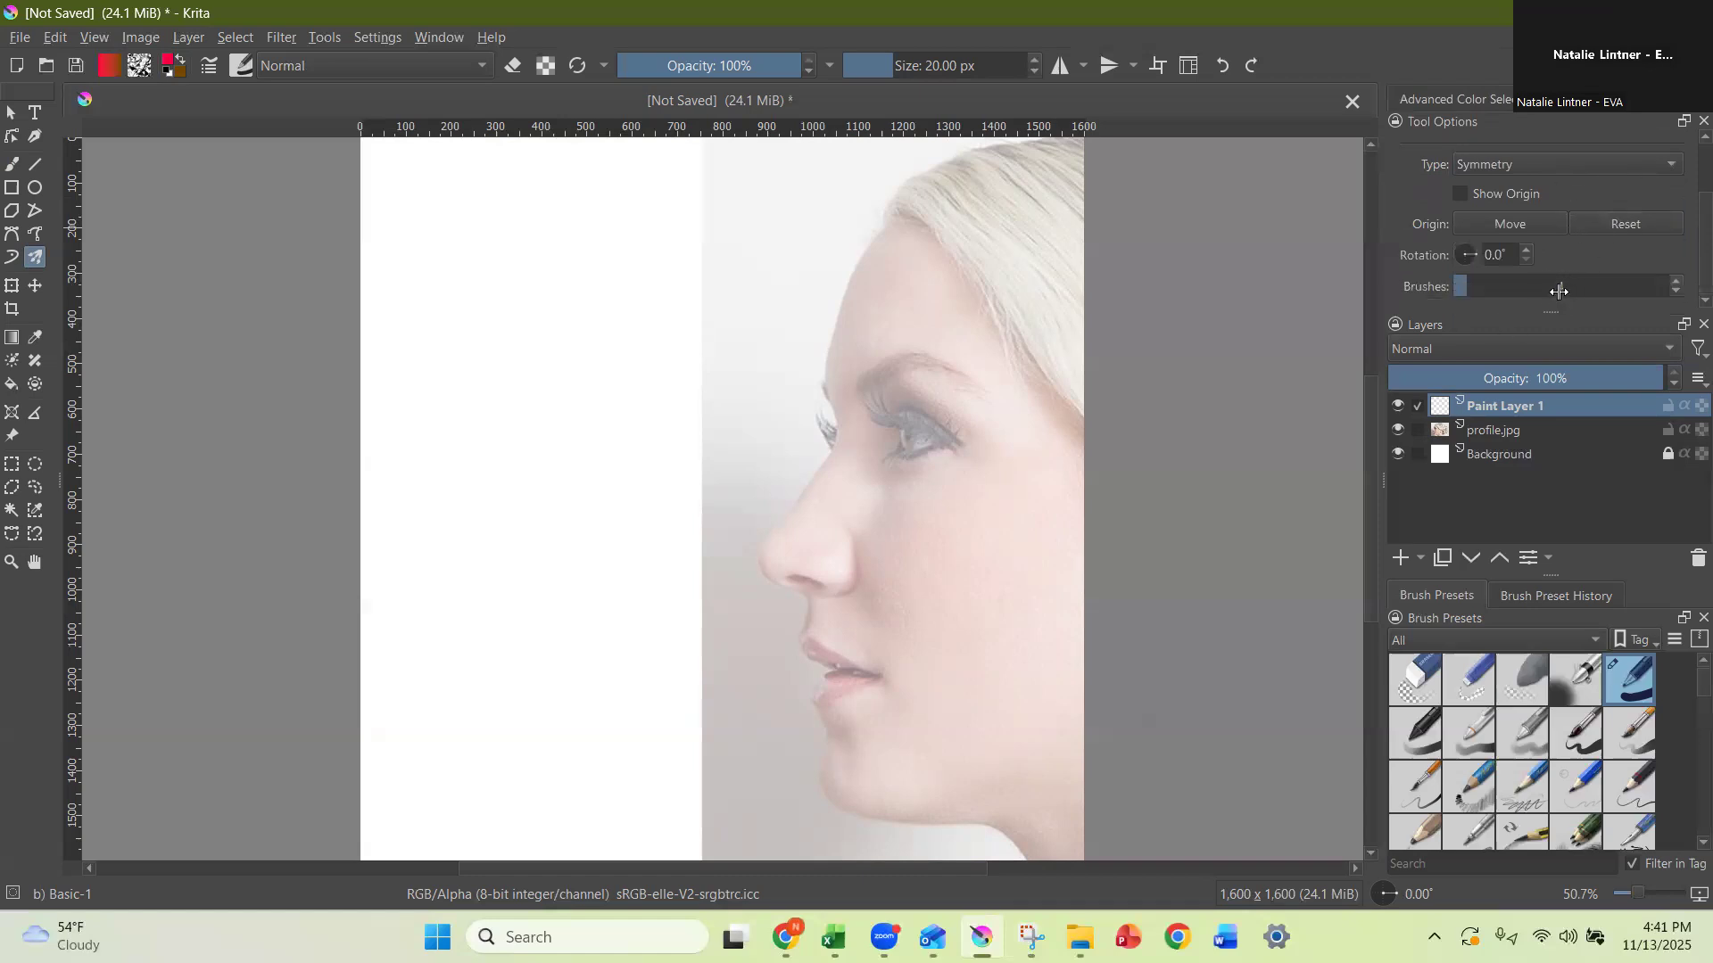
drag(1501, 287, 1568, 286)
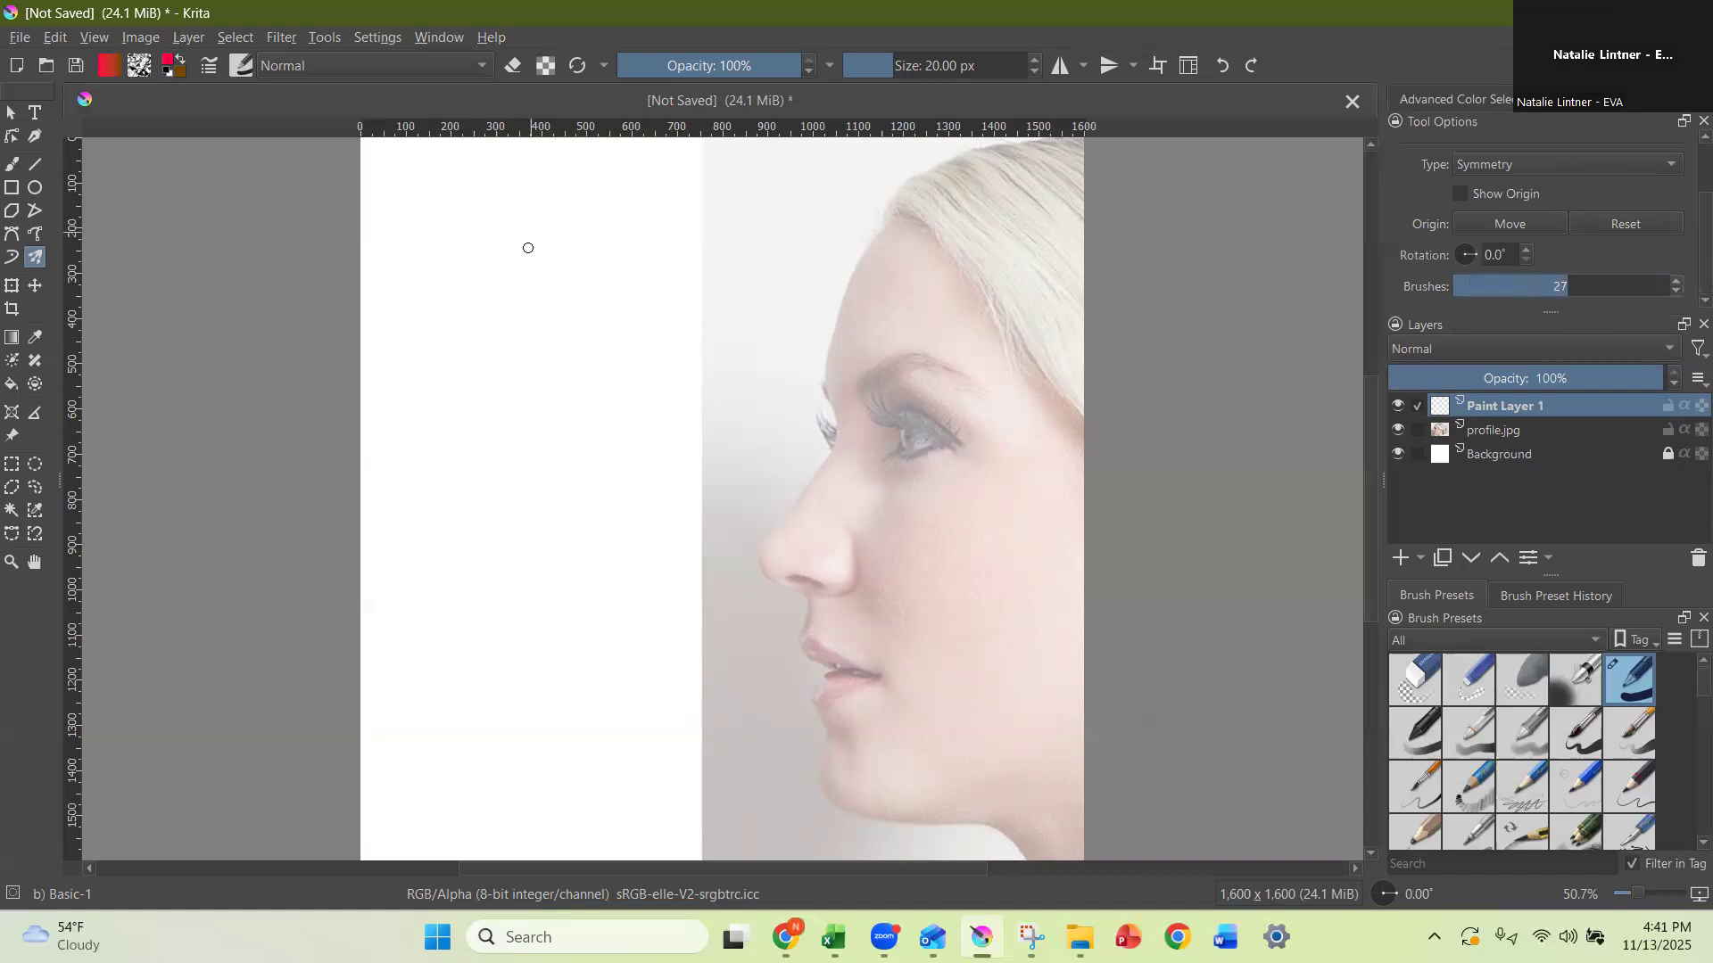
mouse_move(500, 206)
mouse_down()
mouse_move(441, 291)
mouse_move(515, 303)
mouse_move(549, 382)
mouse_move(515, 367)
mouse_move(640, 381)
mouse_move(624, 453)
mouse_move(594, 414)
mouse_move(724, 427)
mouse_move(724, 463)
mouse_up()
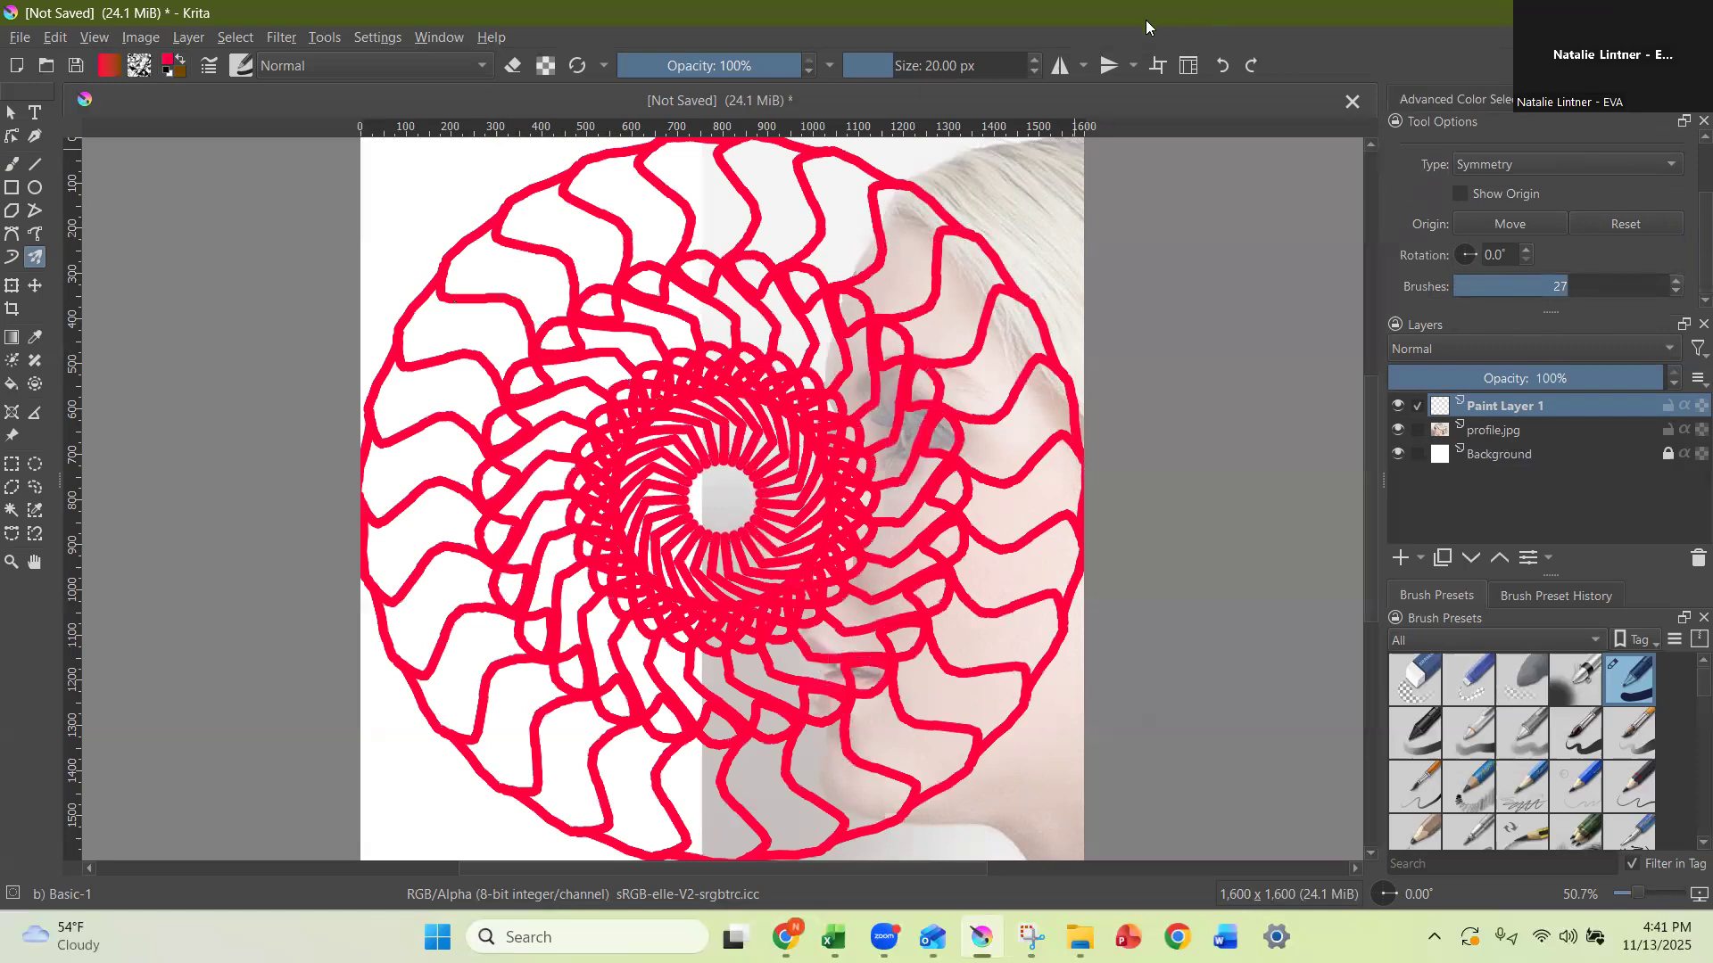
click(1222, 67)
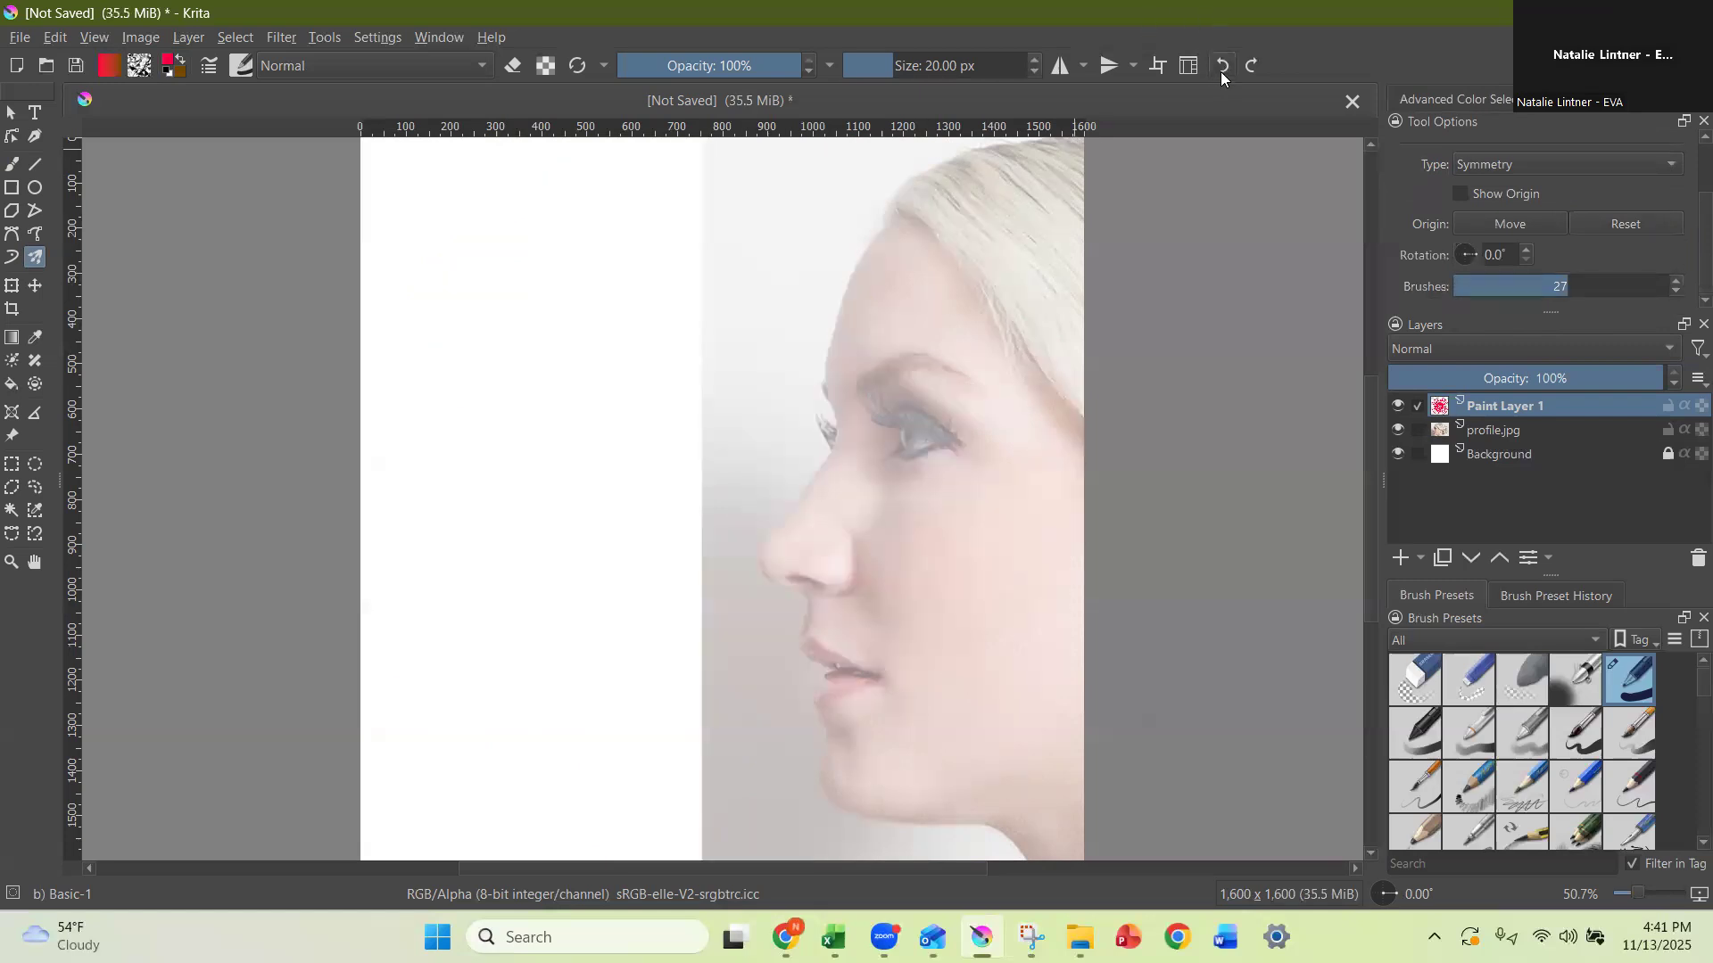
Switch the Multibrush type to Mirror and show its Vertical and Horizontal options.
scroll(1641, 231, up, 2)
click(1650, 217)
click(1484, 239)
scroll(1588, 175, down, 2)
scroll(1623, 228, down, 1)
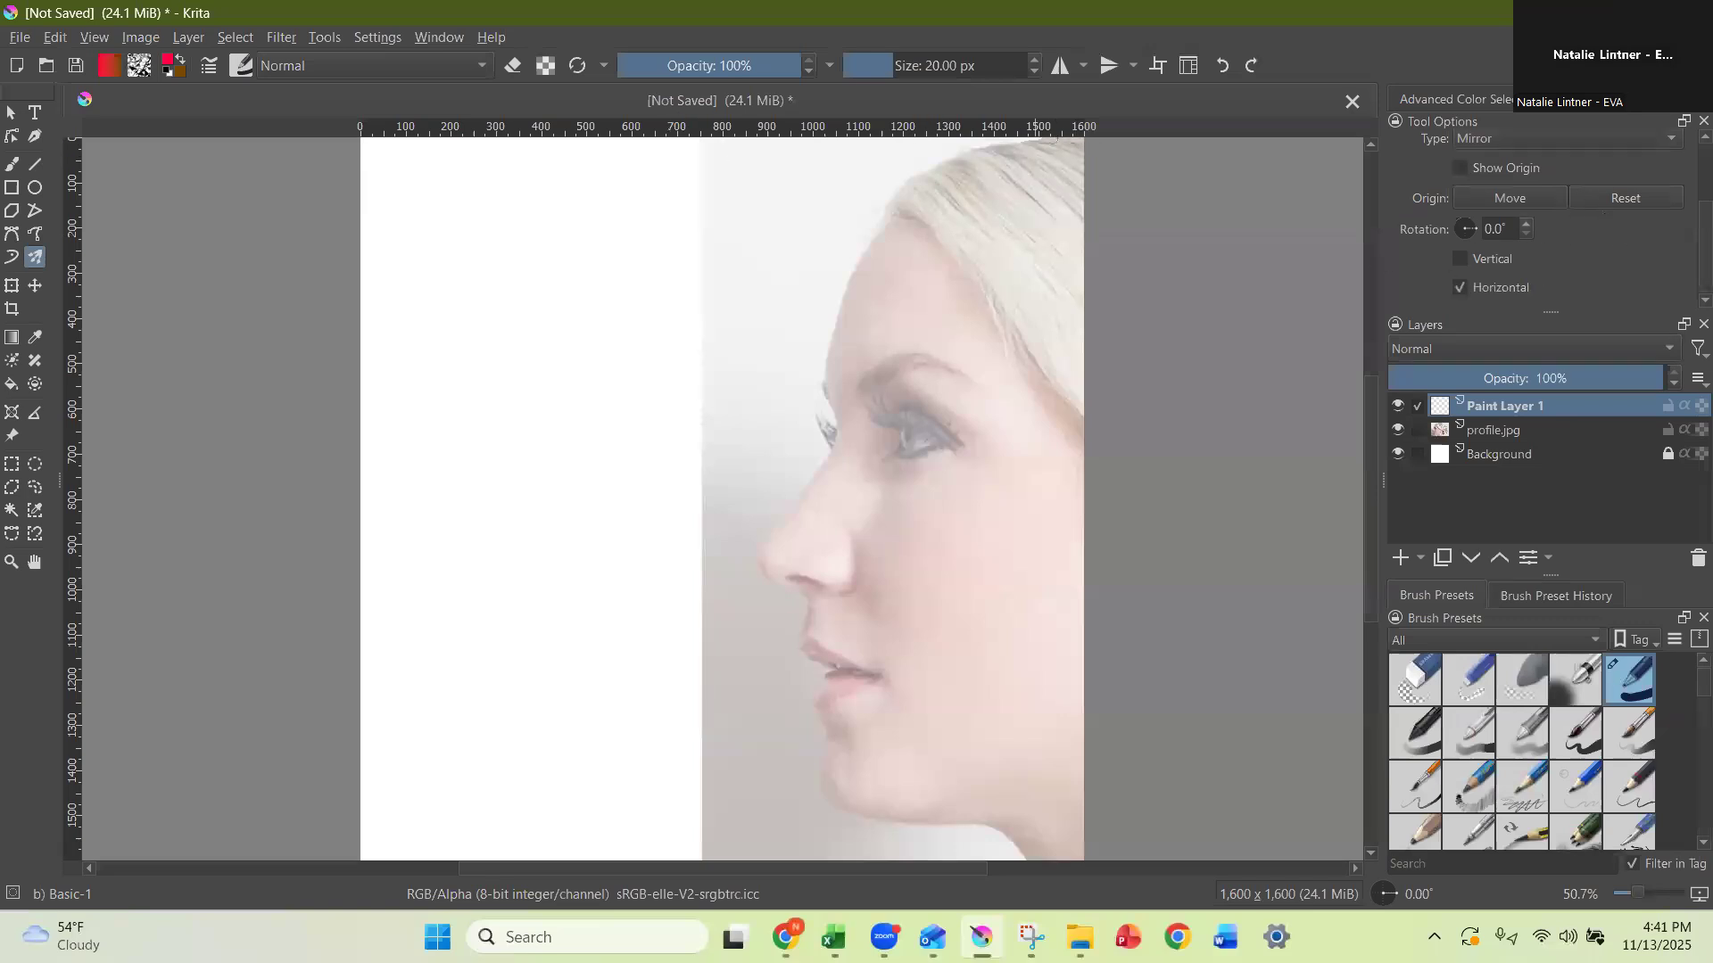
Try a short mirrored stroke along the upper edge of the hair, and undo it.
click(1011, 143)
drag(1012, 142, 916, 189)
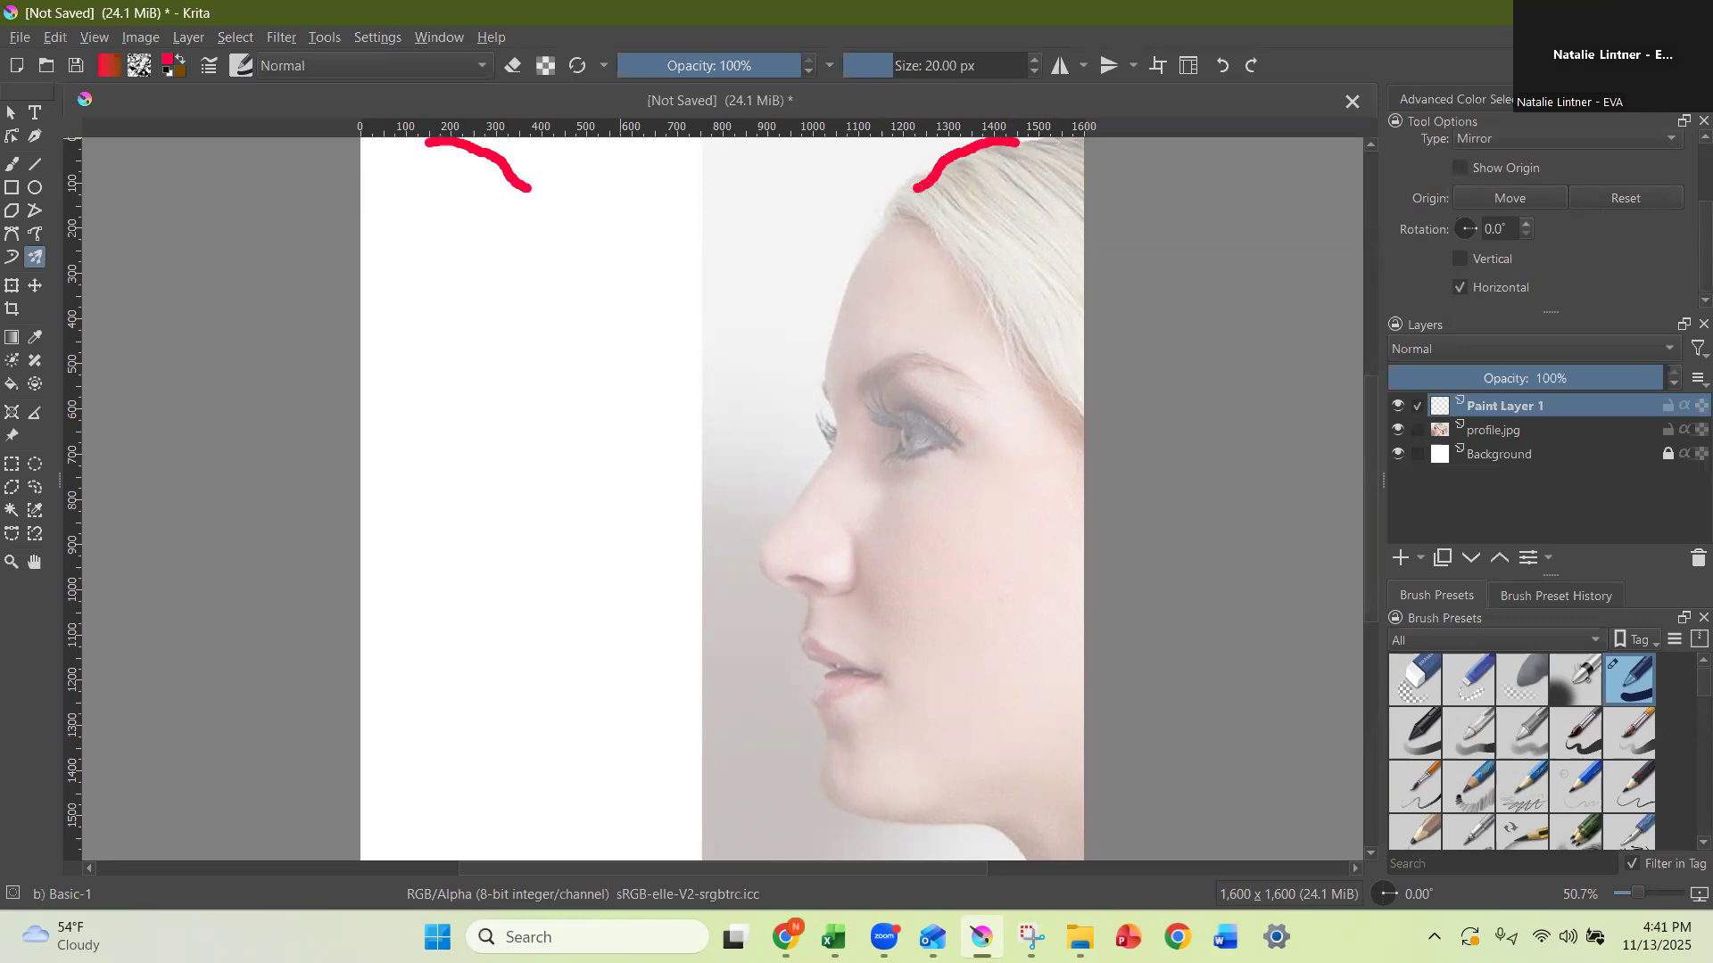
click(1223, 65)
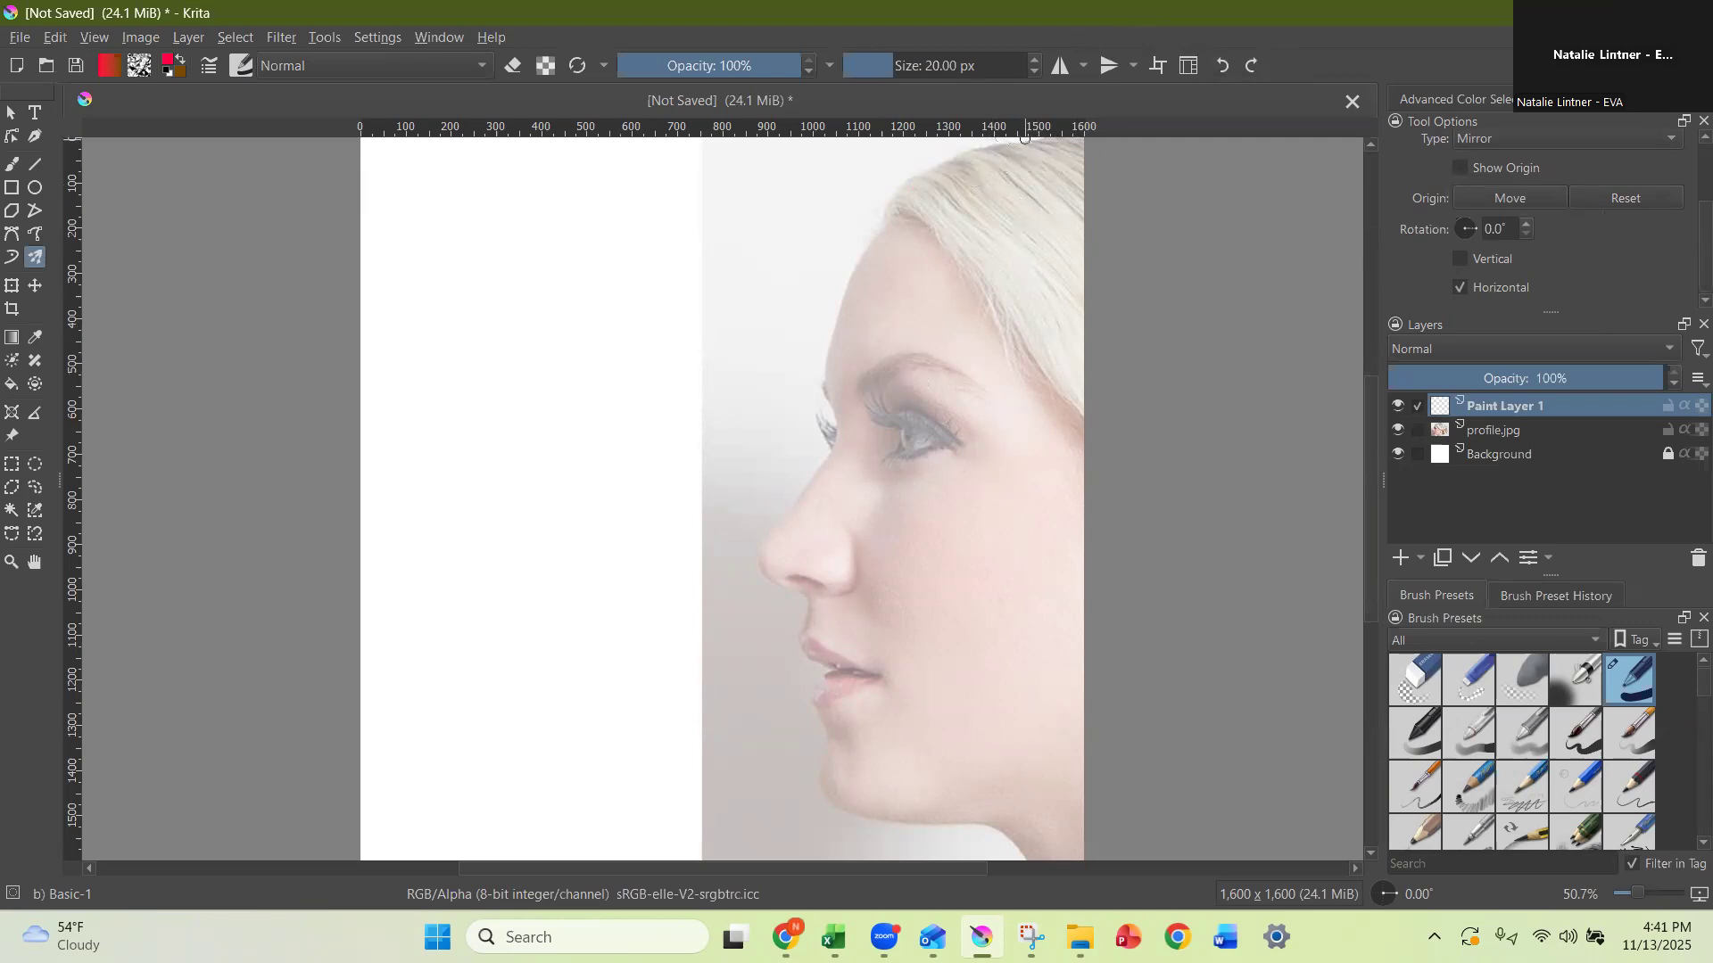
Trace the profile with mirrored red strokes from the hair over the forehead, nose, lips and chin down the neck to the canvas's lower edge.
mouse_move(1040, 142)
mouse_down()
mouse_move(922, 174)
mouse_move(888, 220)
mouse_up()
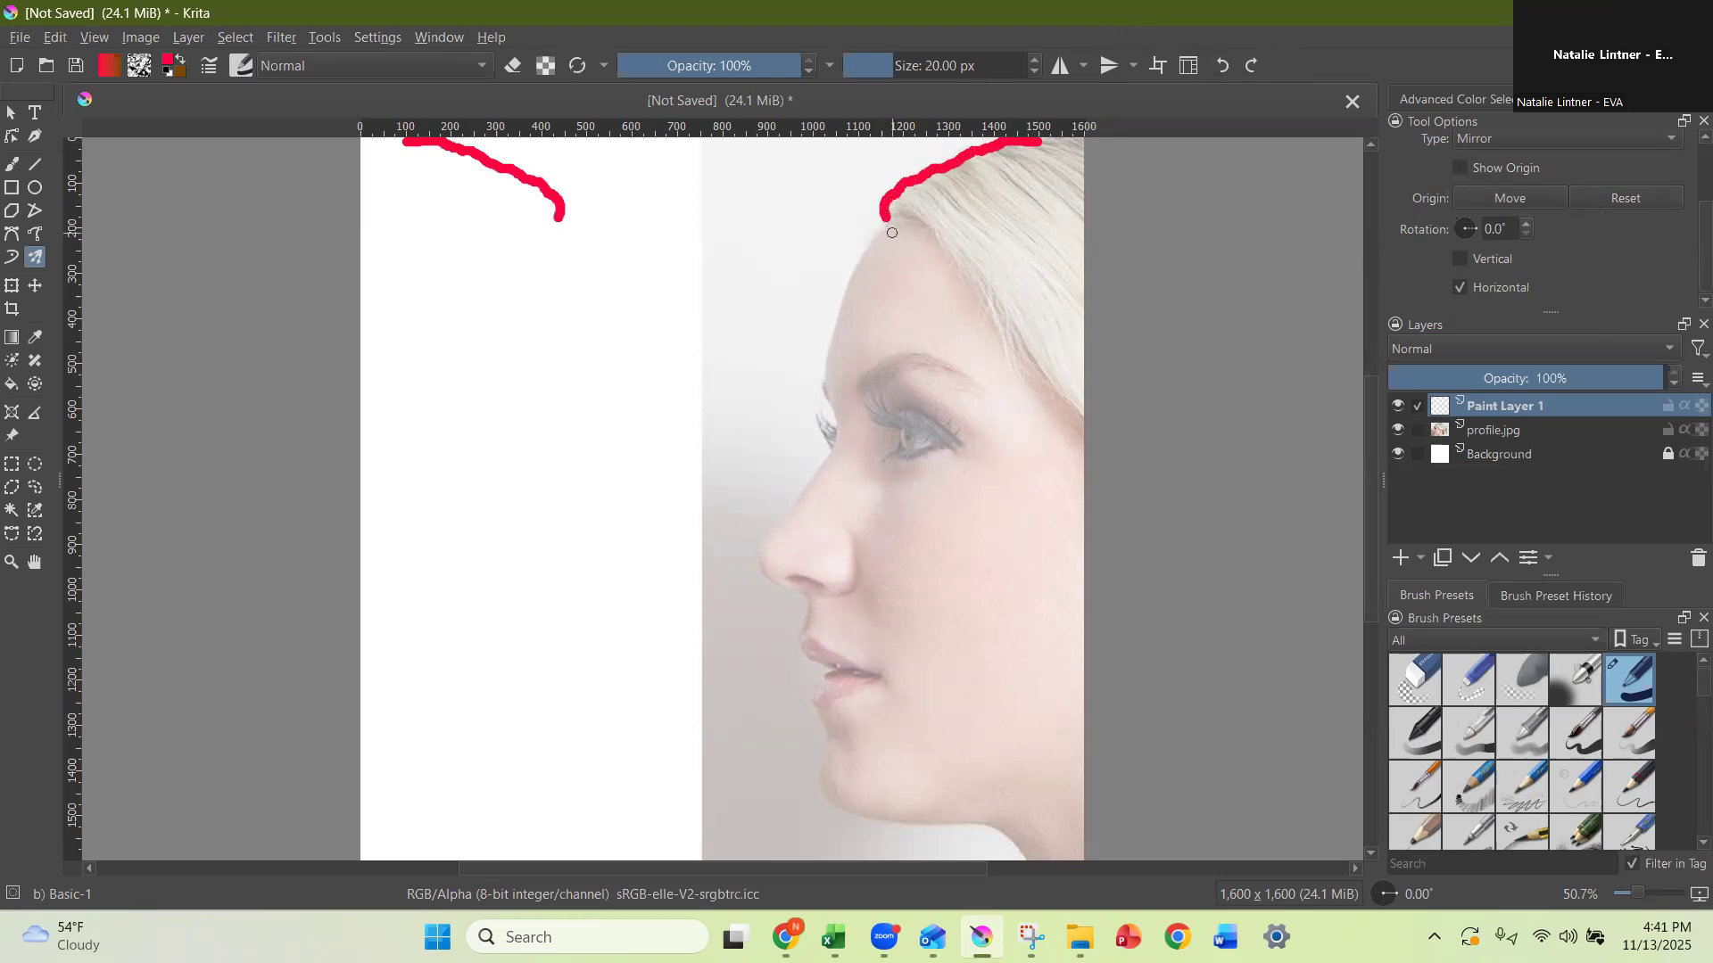
click(884, 223)
mouse_move(880, 227)
mouse_down()
mouse_move(827, 349)
mouse_move(828, 450)
mouse_up()
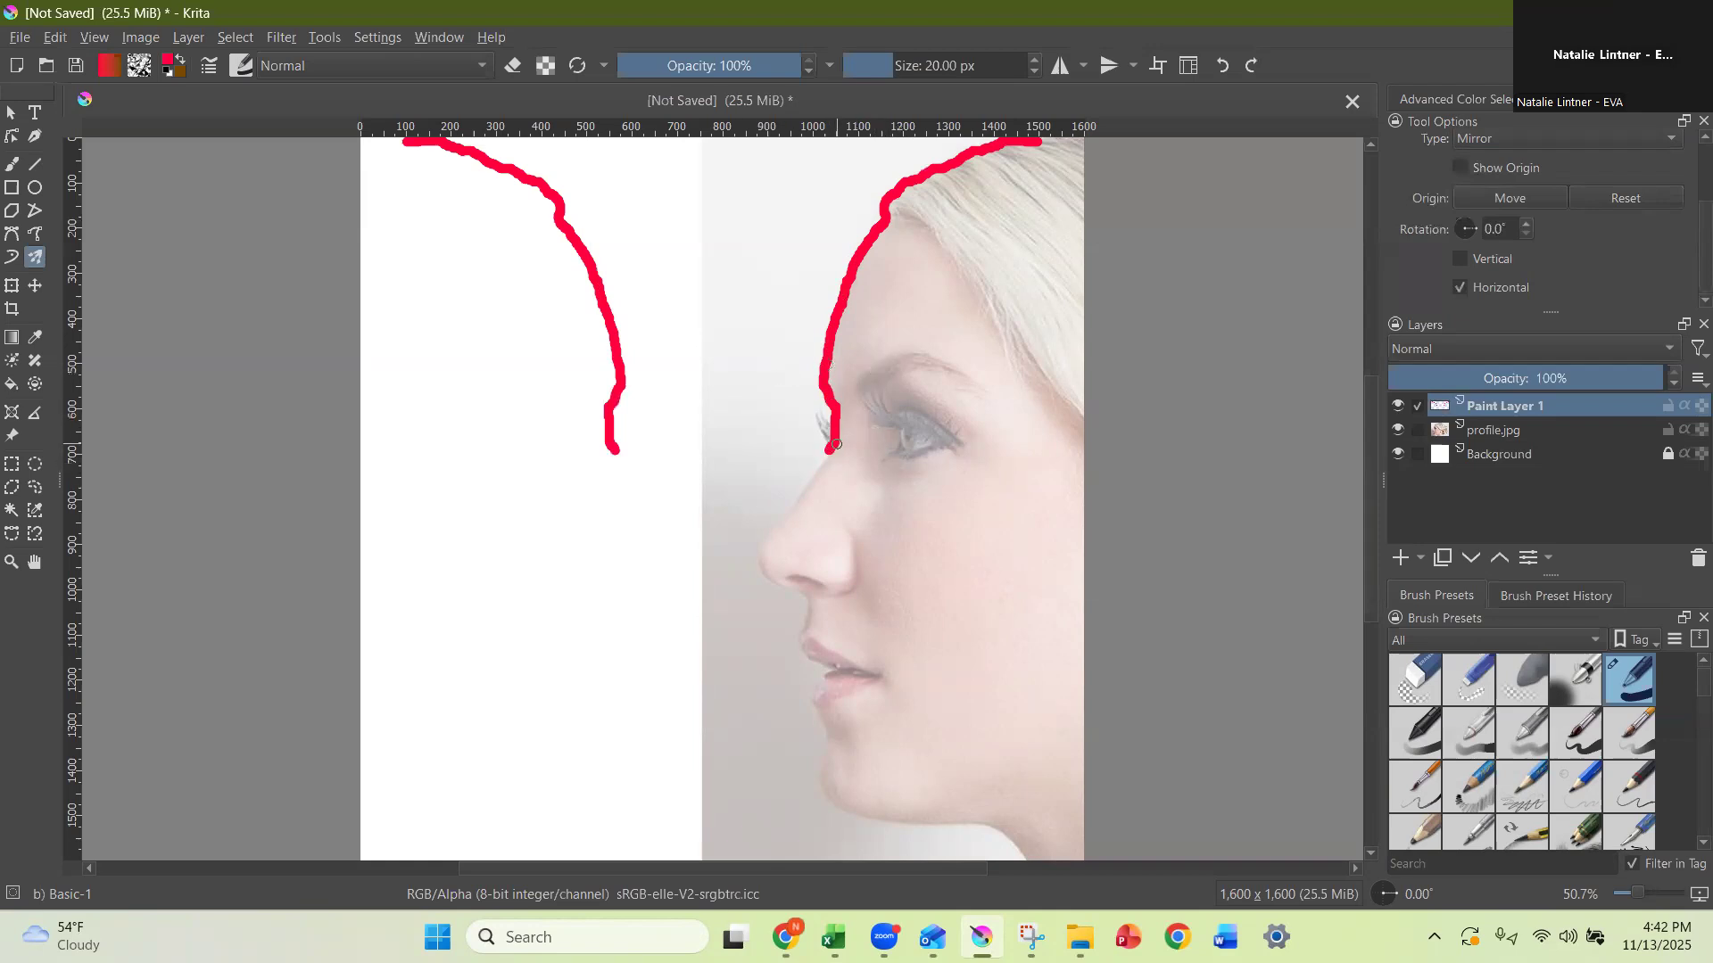
mouse_move(829, 453)
mouse_down()
mouse_move(759, 561)
mouse_move(807, 602)
mouse_move(798, 646)
mouse_move(830, 673)
mouse_move(810, 694)
mouse_move(827, 733)
mouse_up()
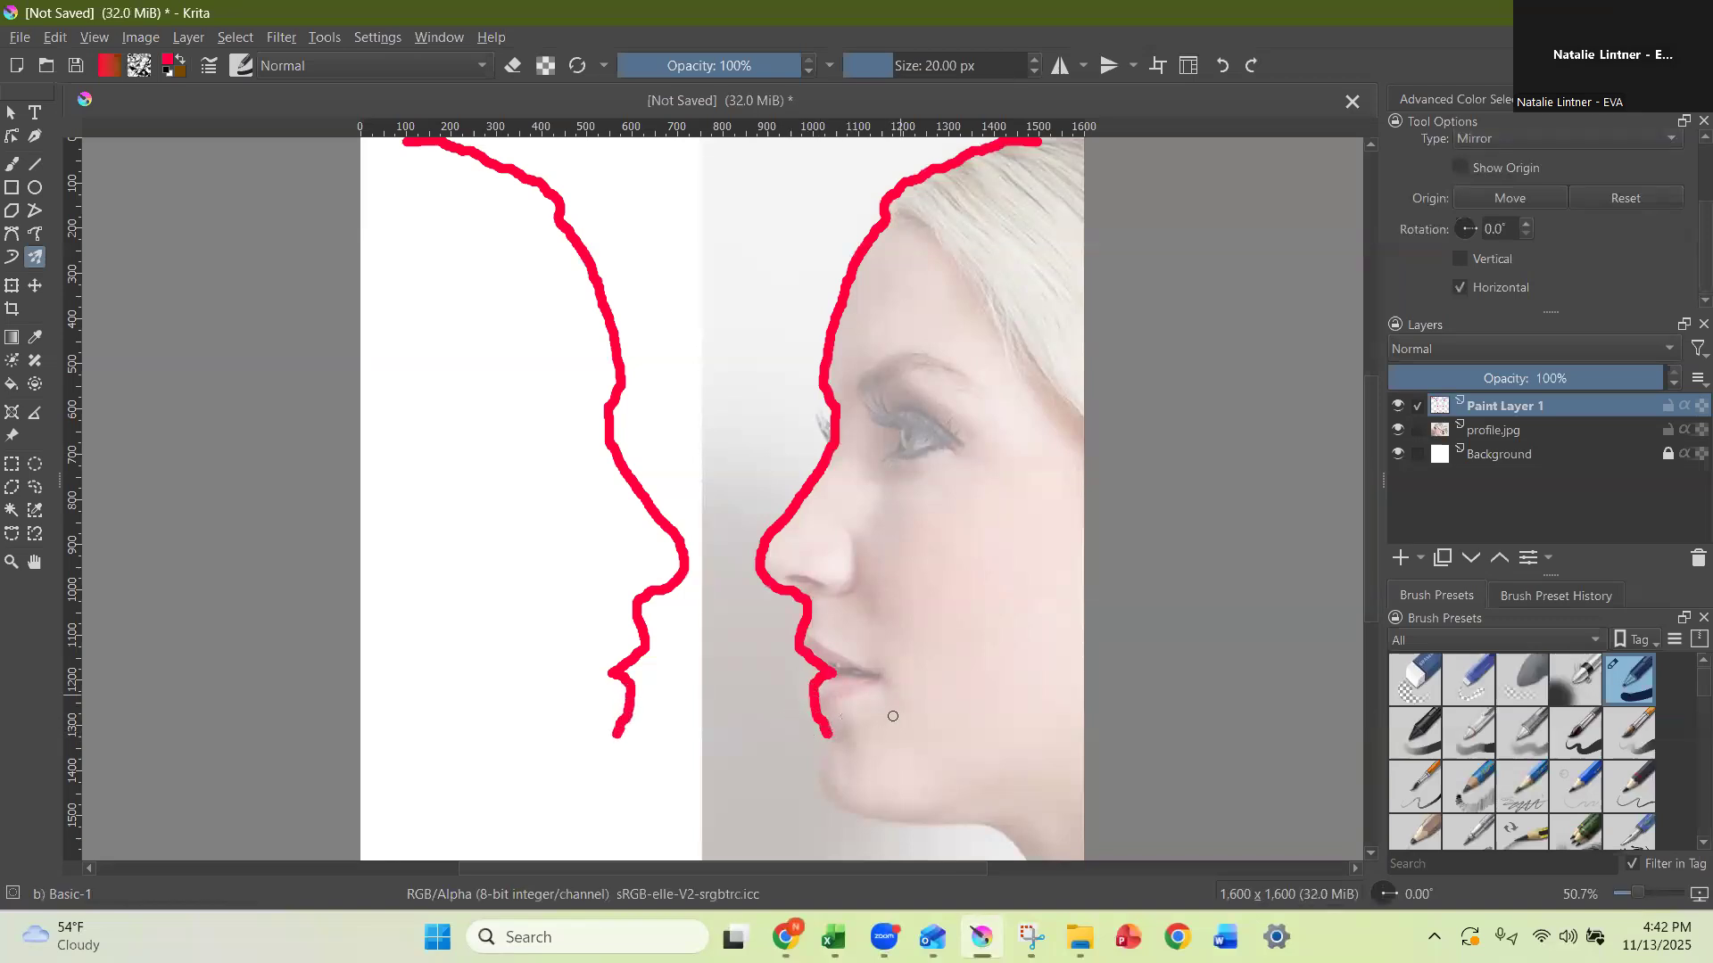
mouse_move(828, 733)
mouse_down()
mouse_move(820, 791)
mouse_move(845, 817)
mouse_move(994, 828)
mouse_up()
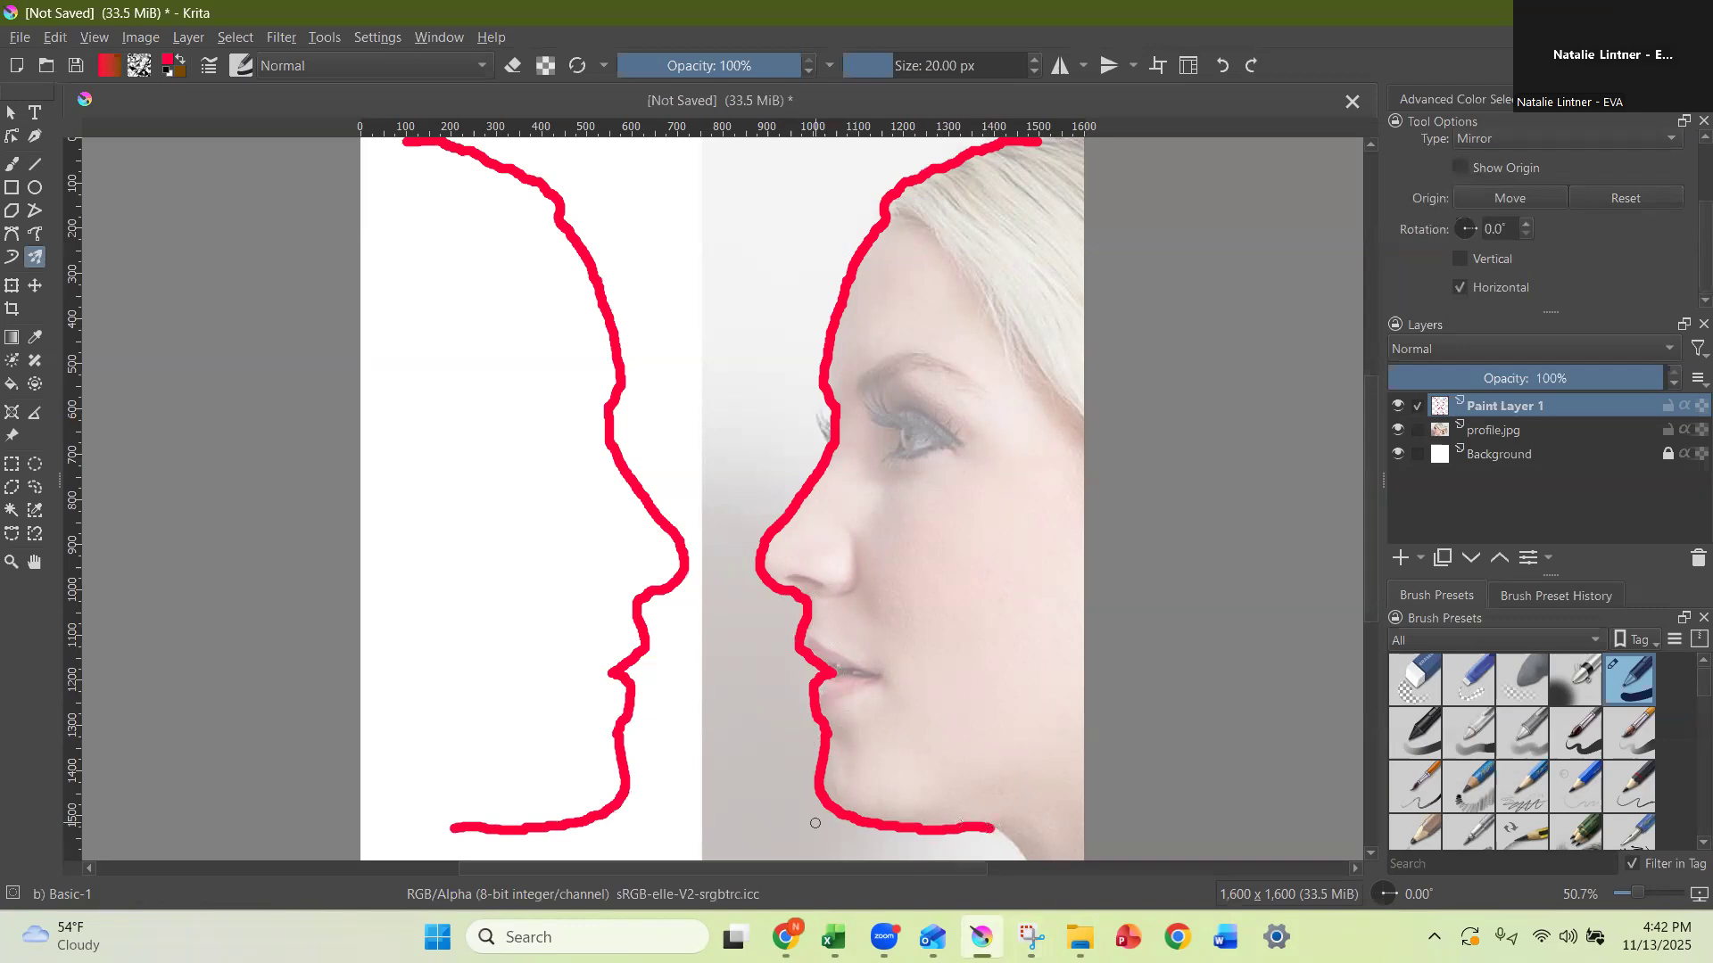
drag(991, 828, 1035, 863)
Save the image in the Digital Art folder as a JPEG named space sampler, also saving it as a Krita file.
click(19, 41)
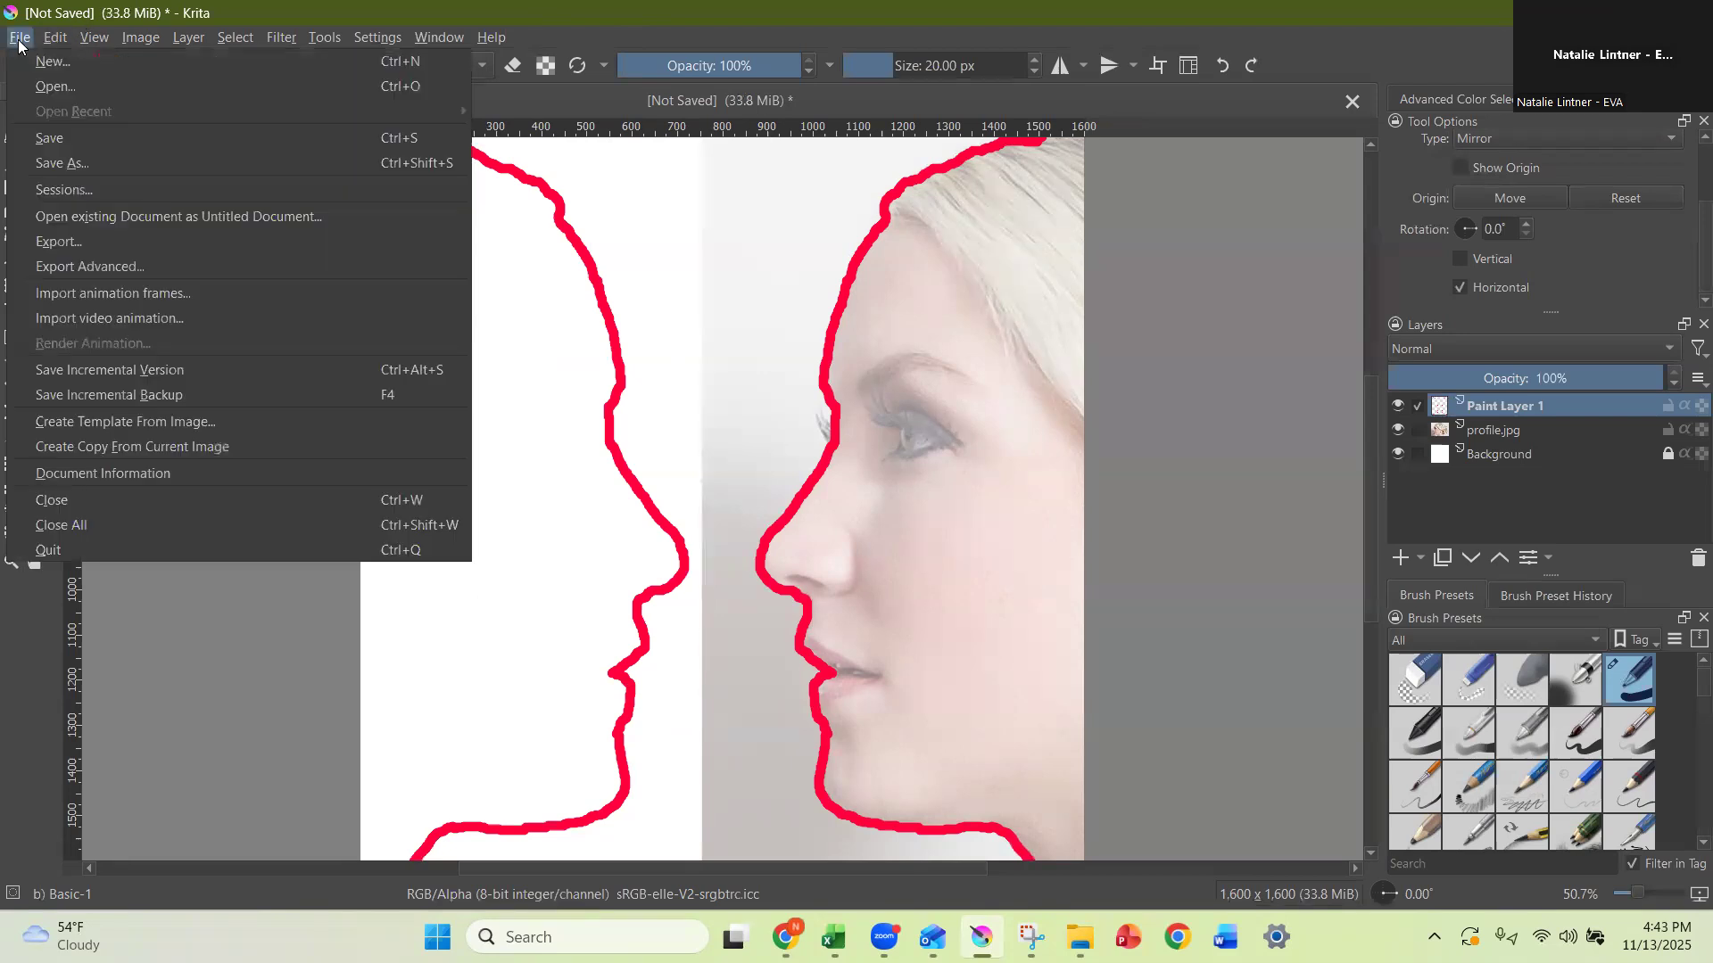
click(64, 162)
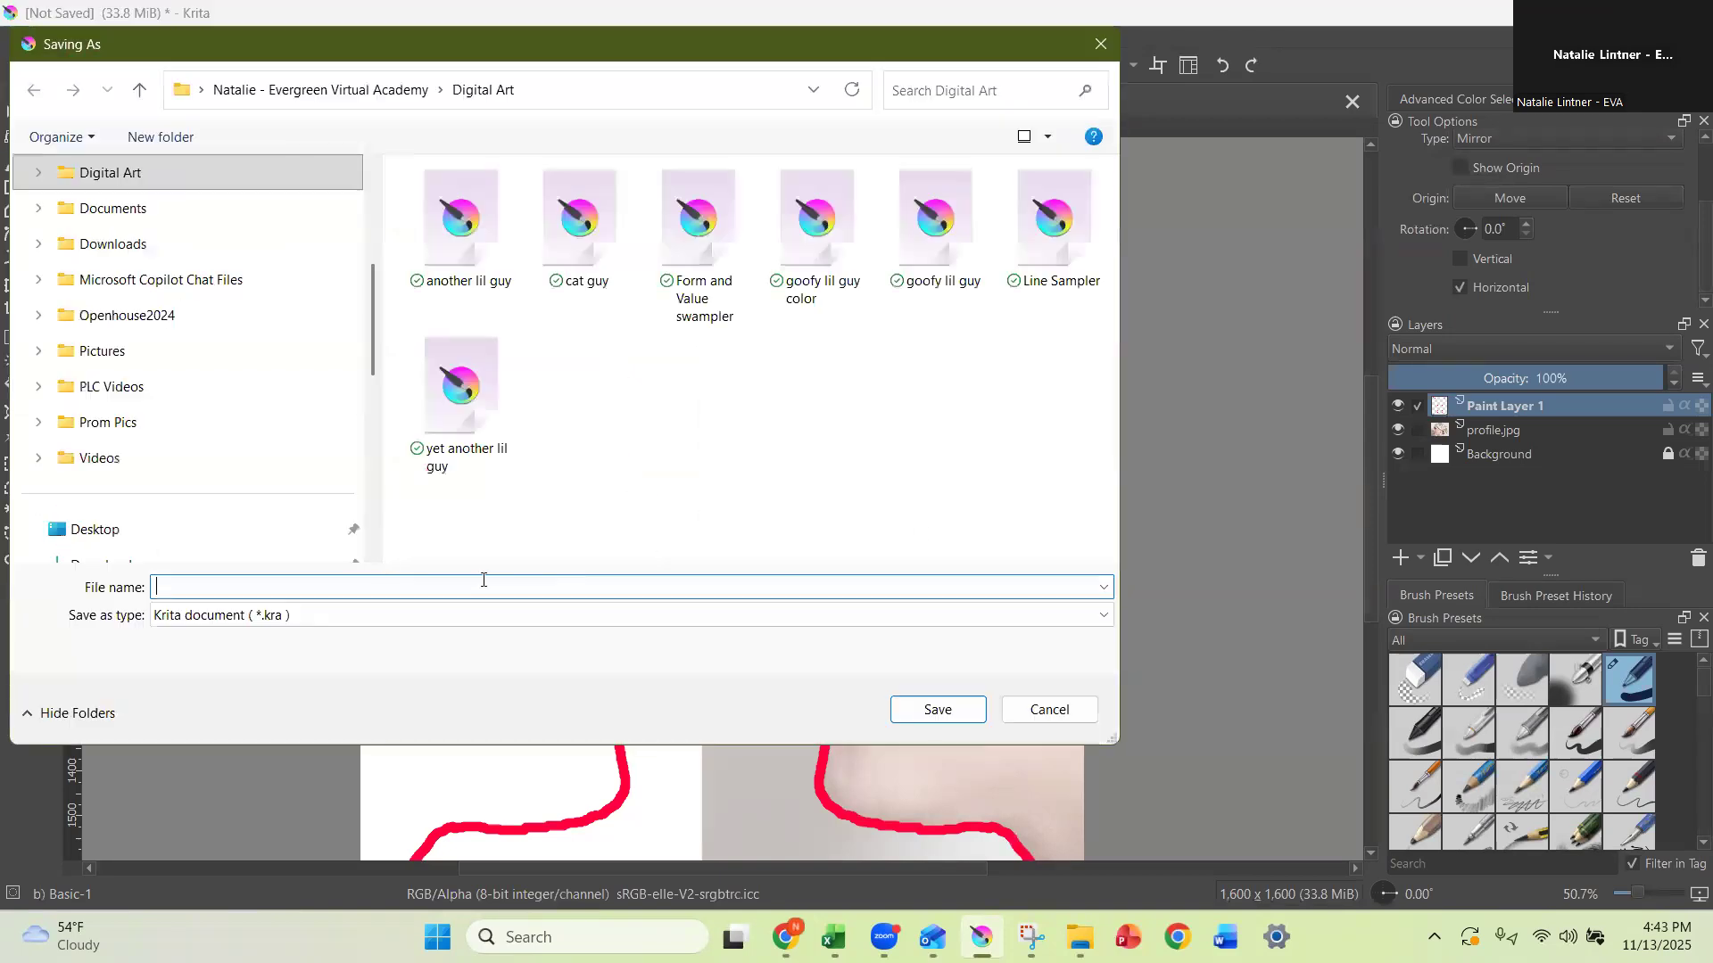
text(space sampler)
click(176, 616)
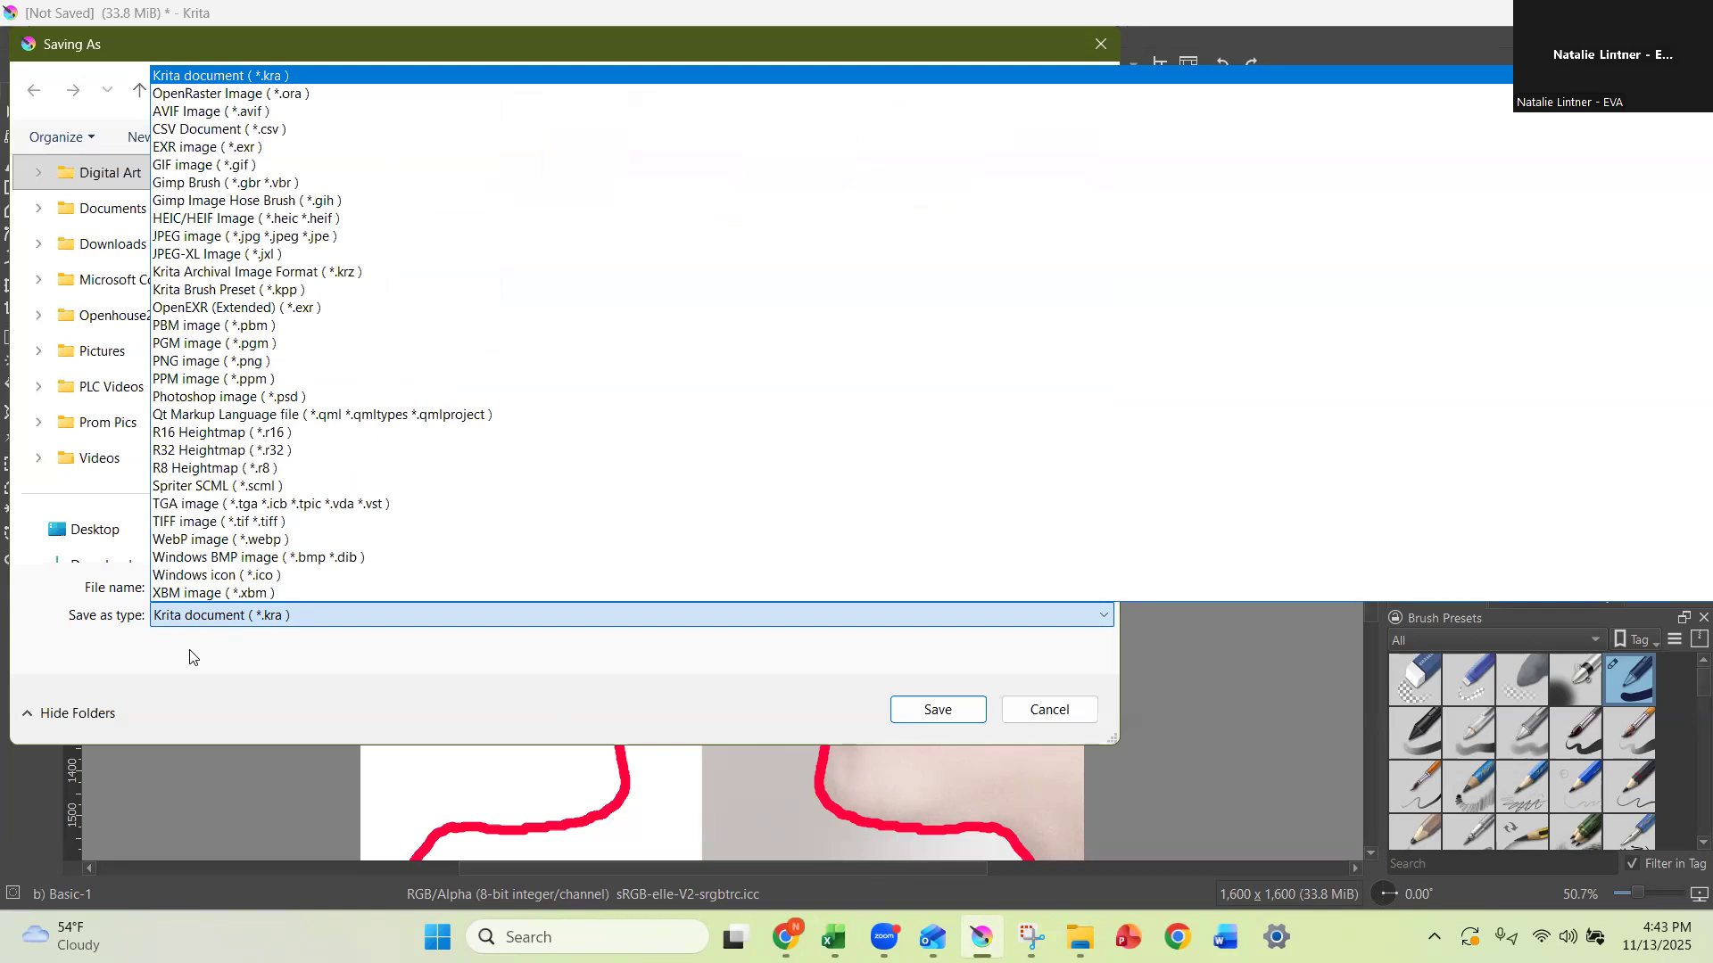
click(343, 239)
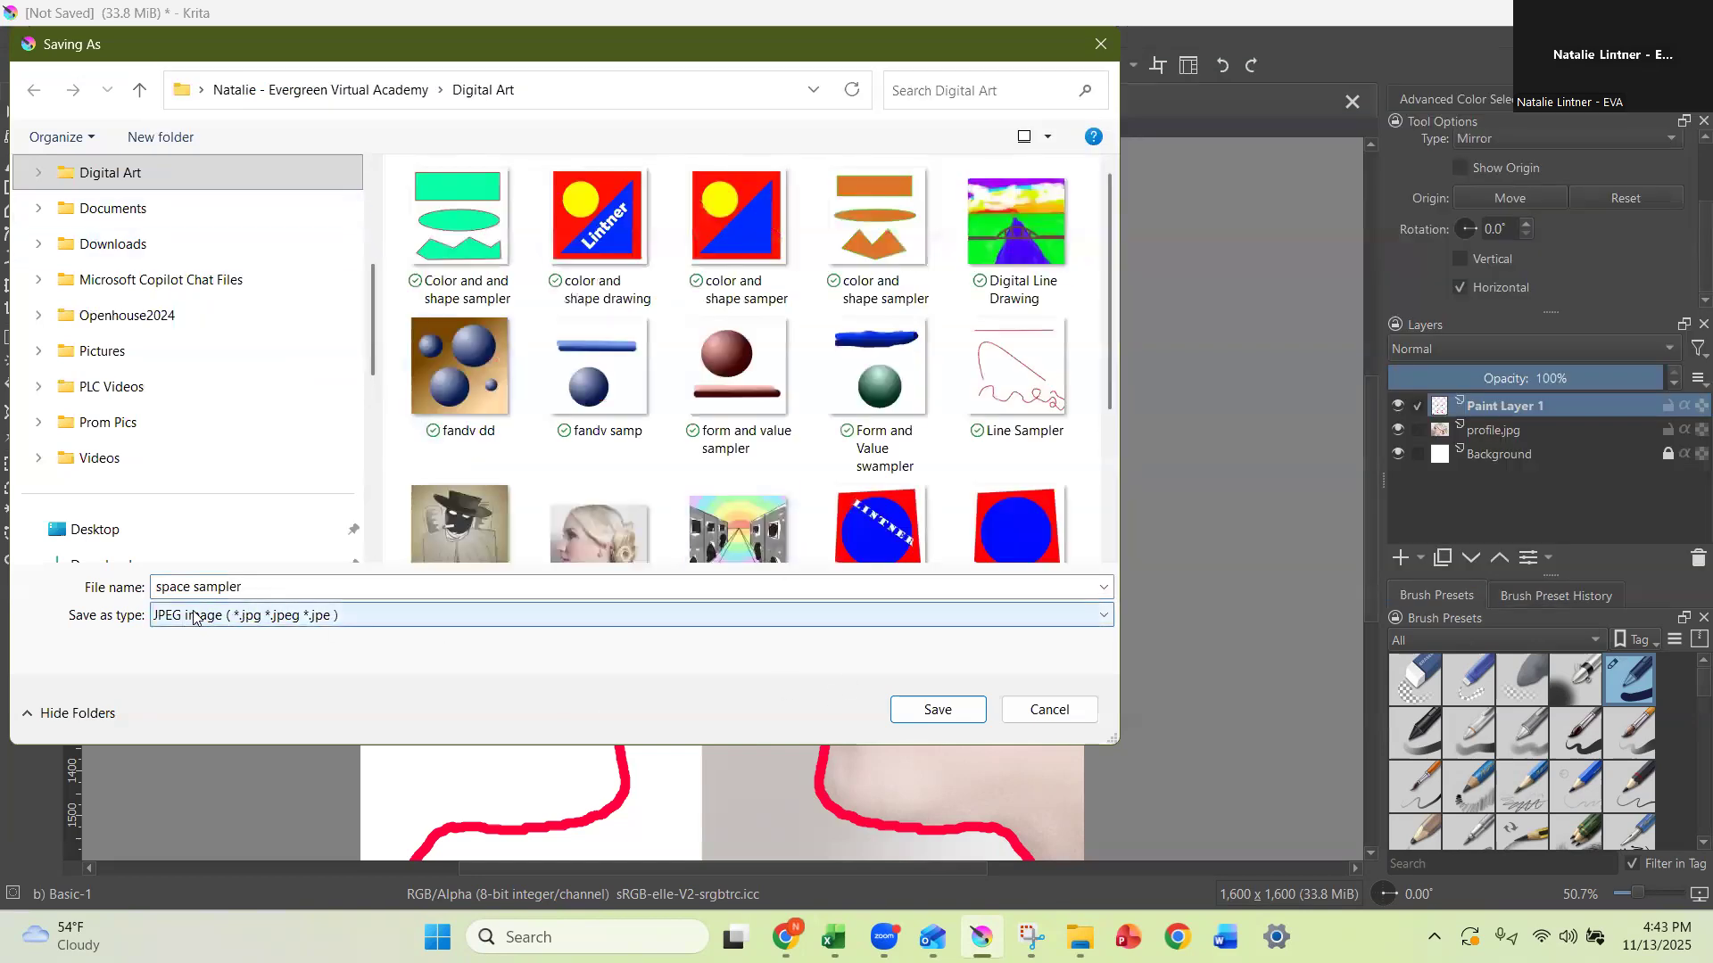
click(945, 704)
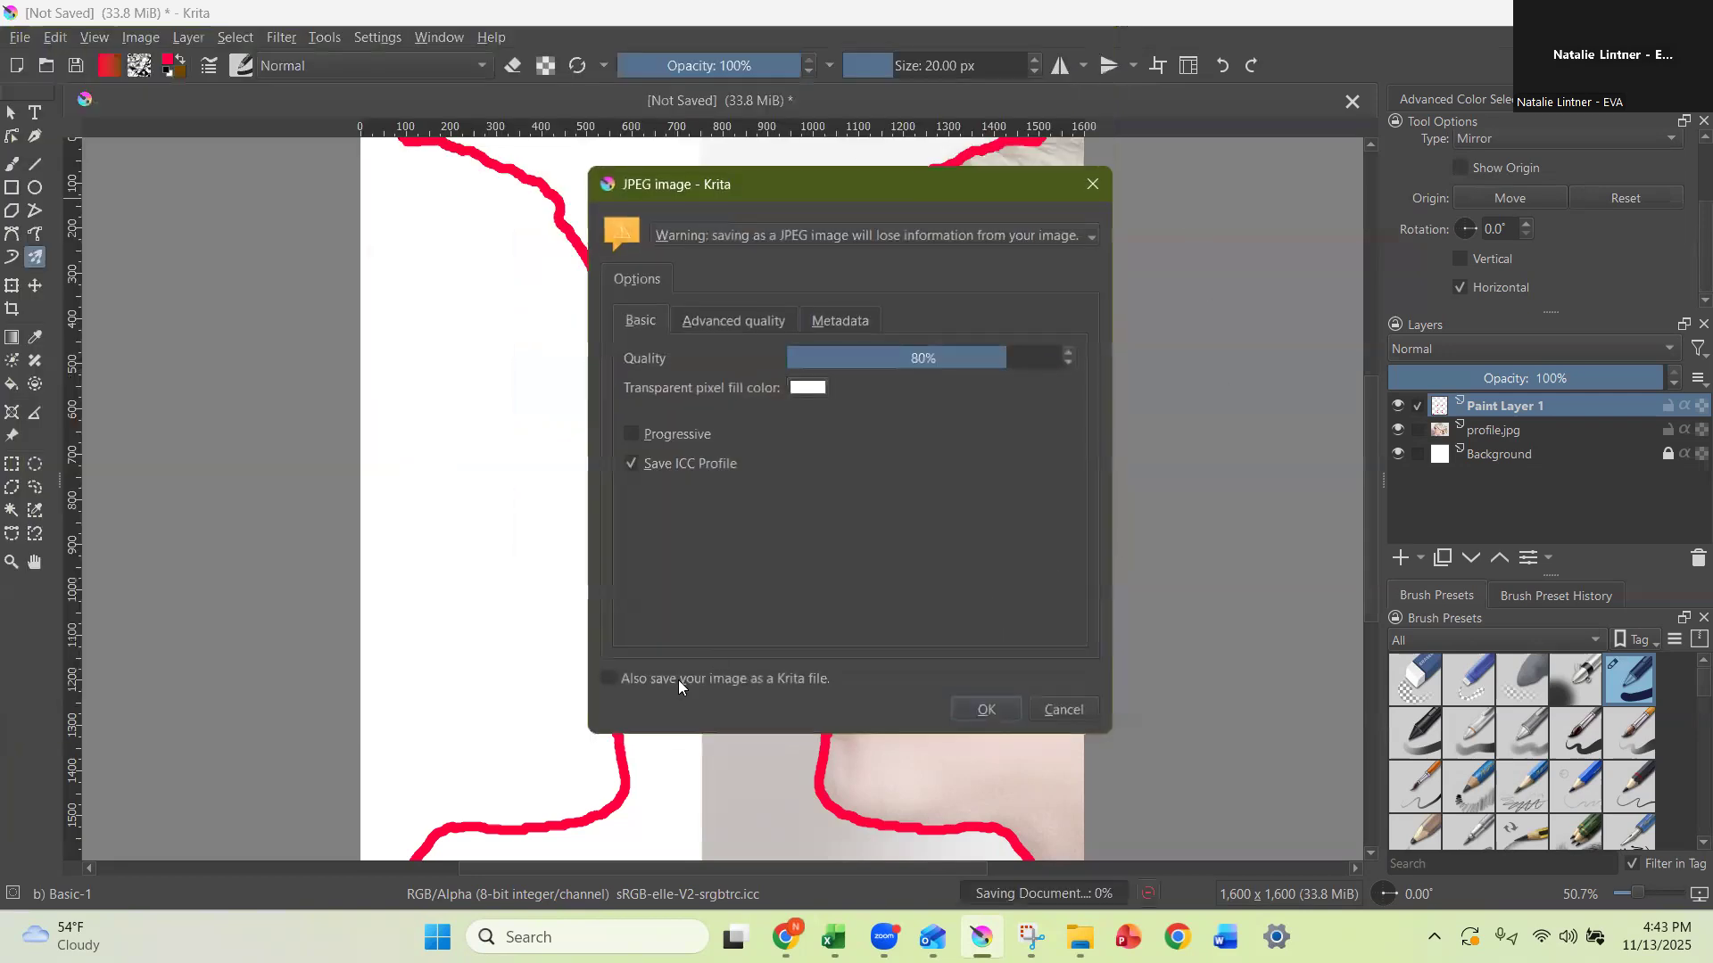
click(606, 679)
click(986, 710)
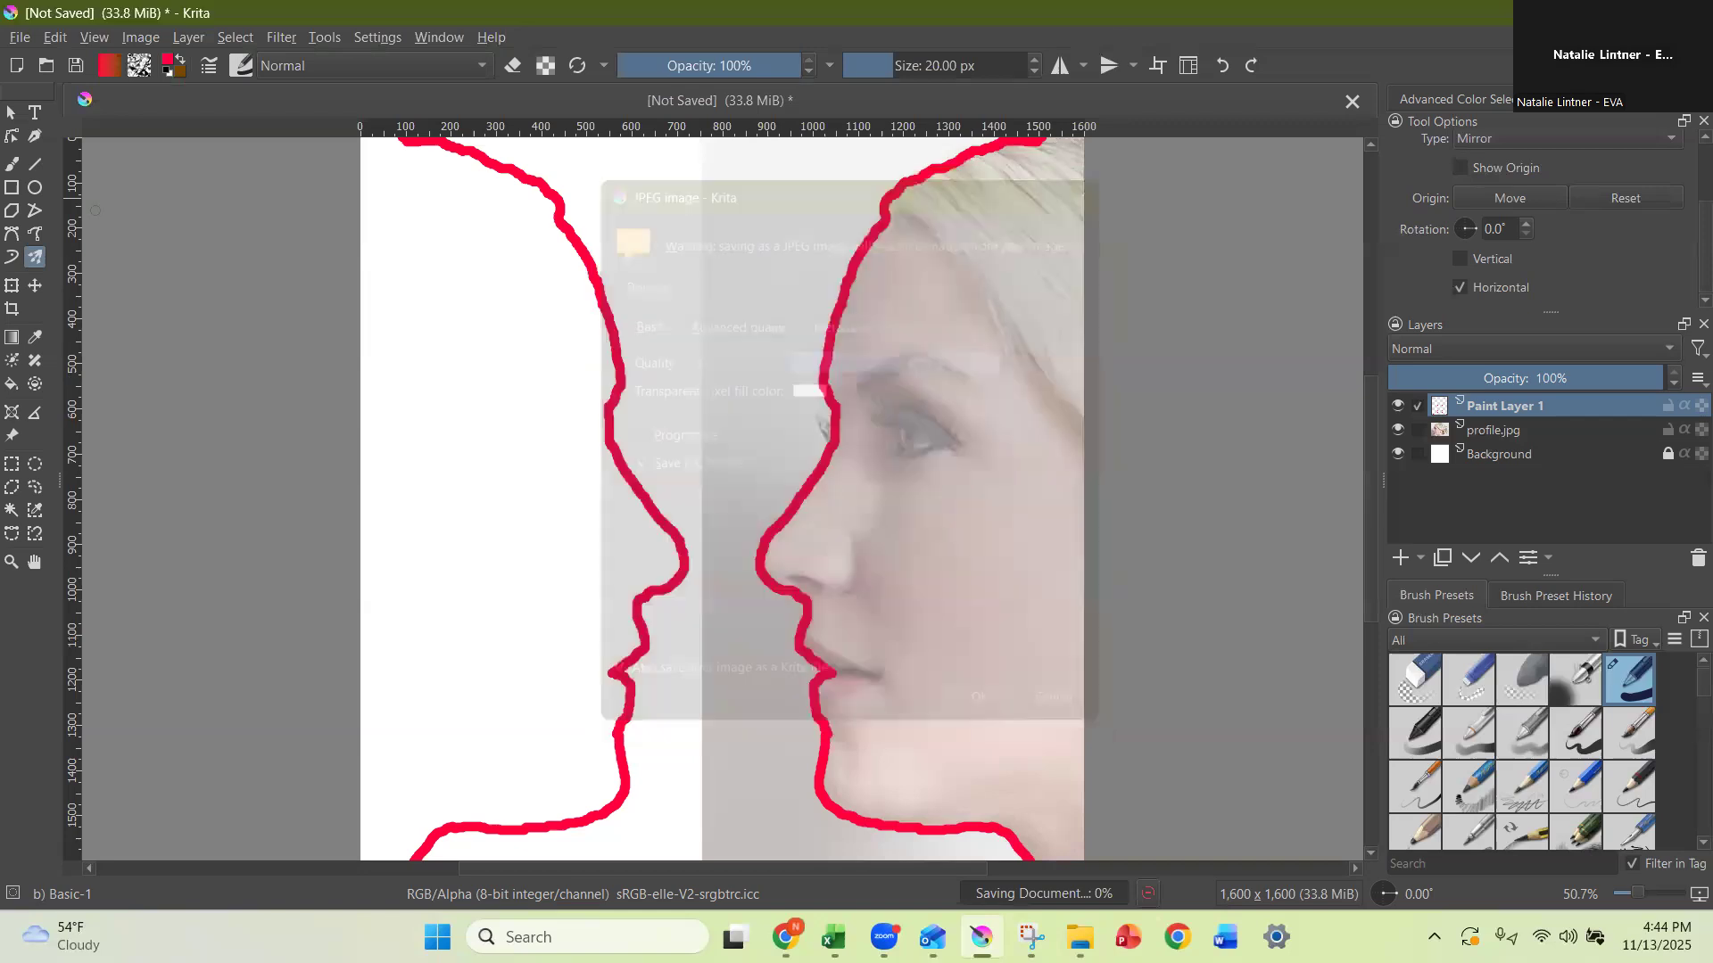